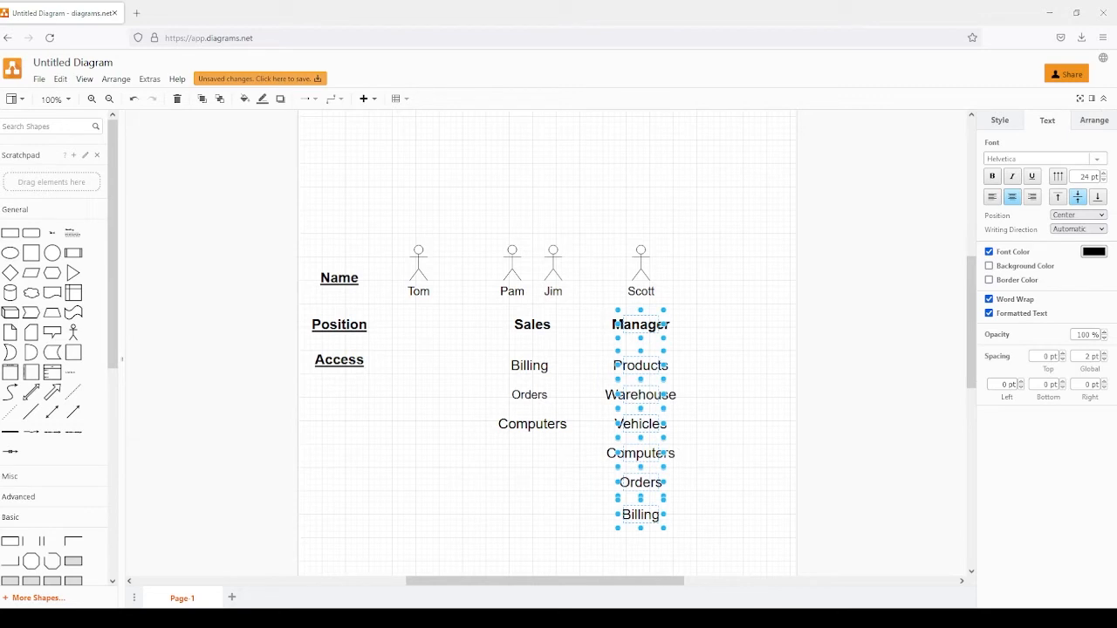
# Copy the Manager heading with its six access entries from the rightmost person's column and place the copy under the leftmost person.
pyautogui.click(549, 331)
pyautogui.moveTo(593, 313); pyautogui.dragTo(721, 553)
pyautogui.hotkey('ctrl', 'c')
pyautogui.click(424, 326)
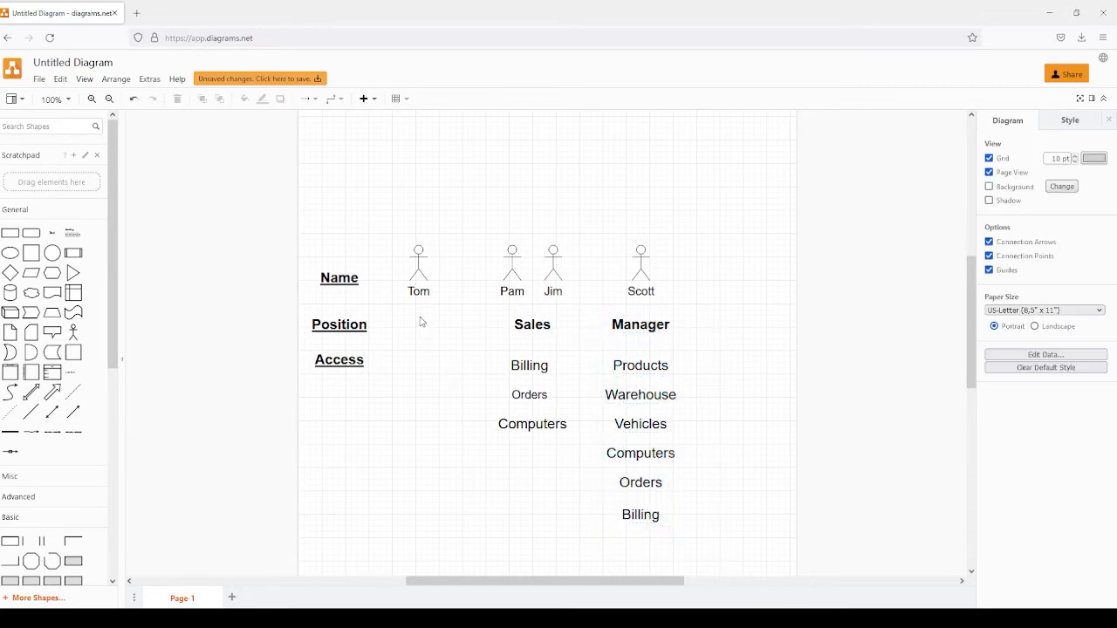
pyautogui.hotkey('ctrl', 'v')
pyautogui.moveTo(647, 331); pyautogui.dragTo(420, 324)
pyautogui.click(519, 476)
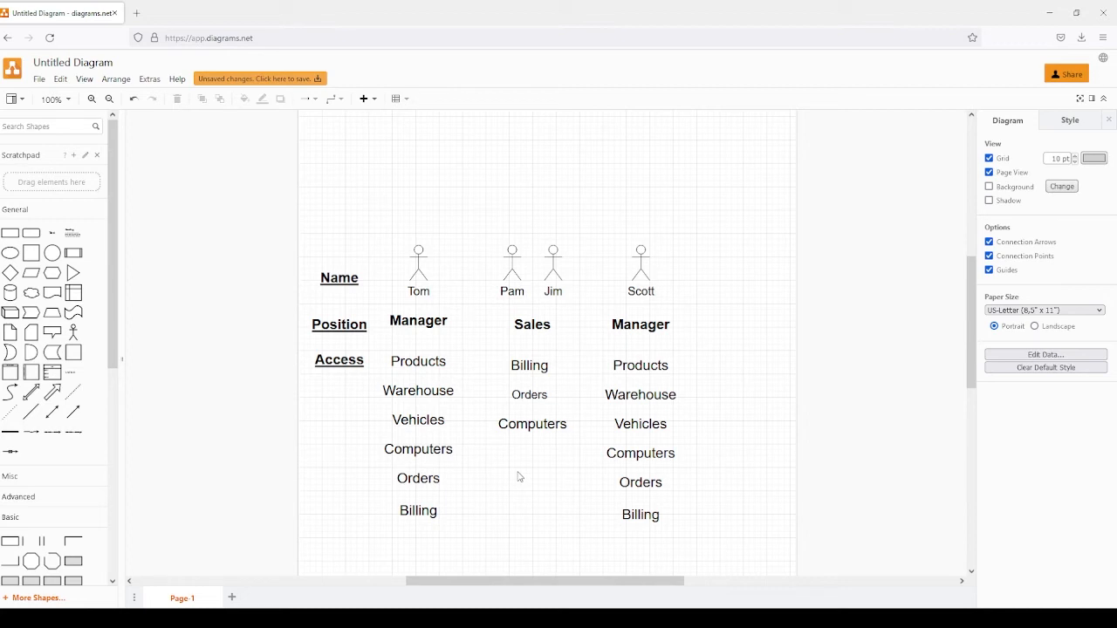
pyautogui.scroll(1, 518, 476)
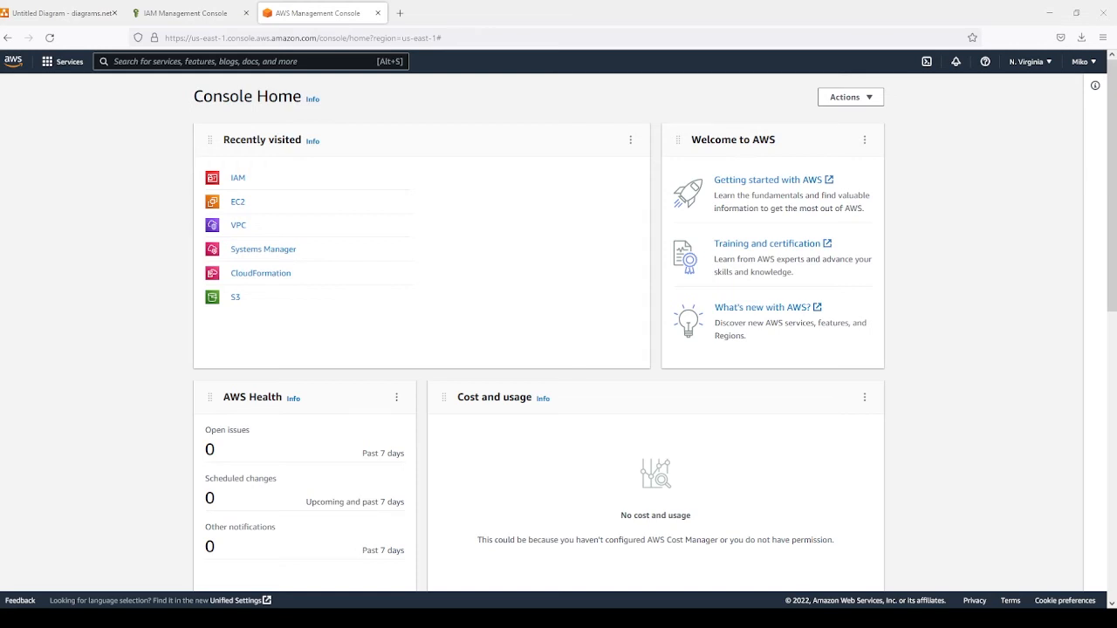
# In the AWS console, search for the "iam" service, open it and go to its list of users.
pyautogui.click(52, 64)
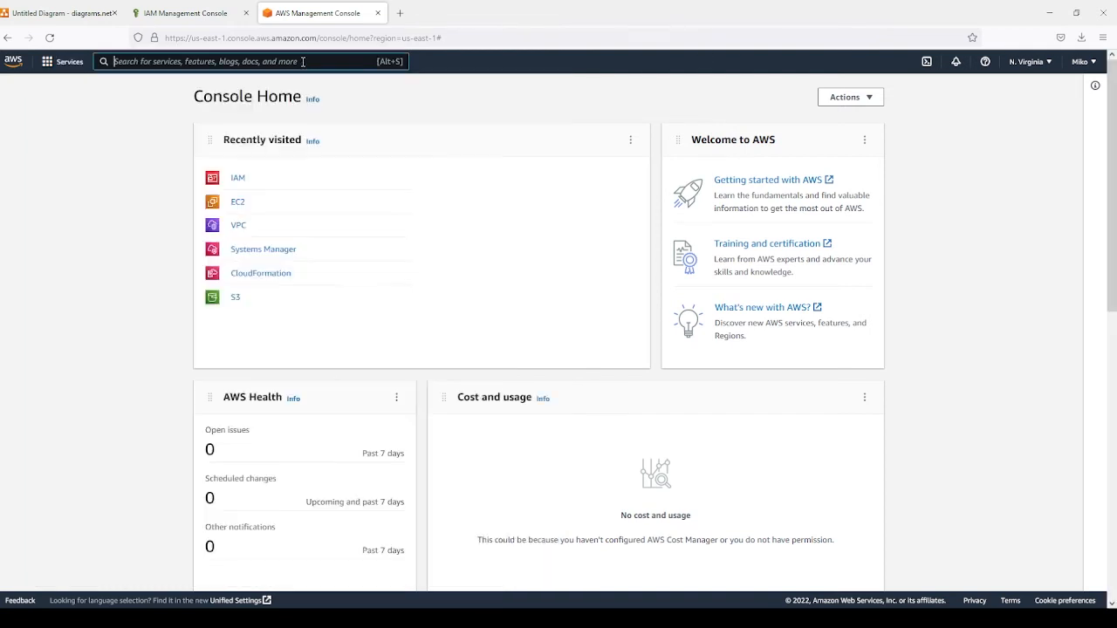
pyautogui.click(301, 61)
pyautogui.write('iam')
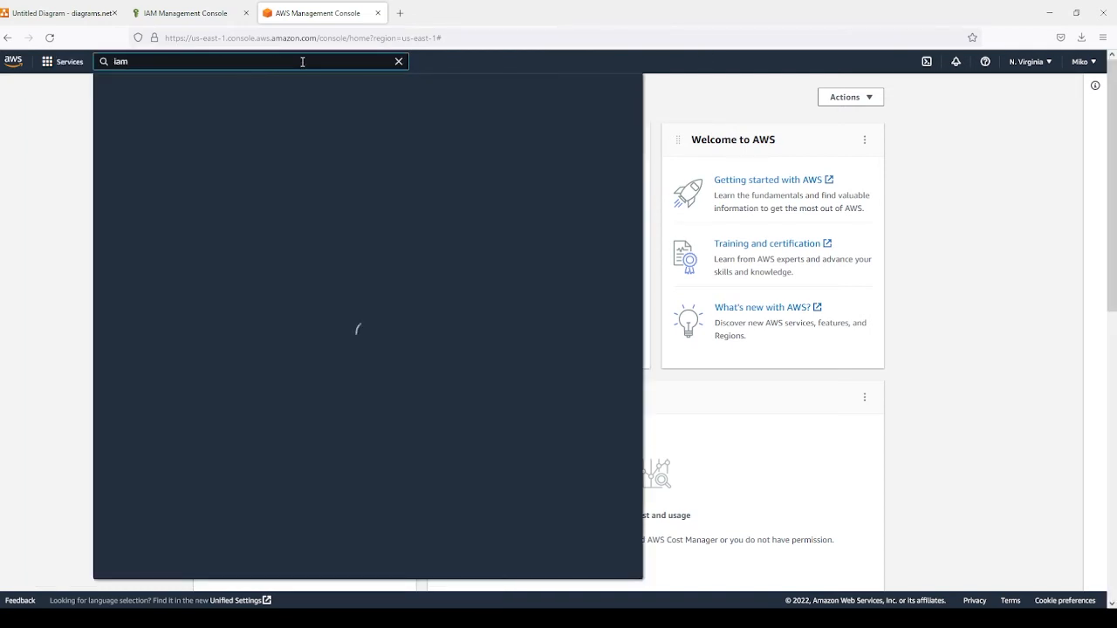
pyautogui.click(292, 151)
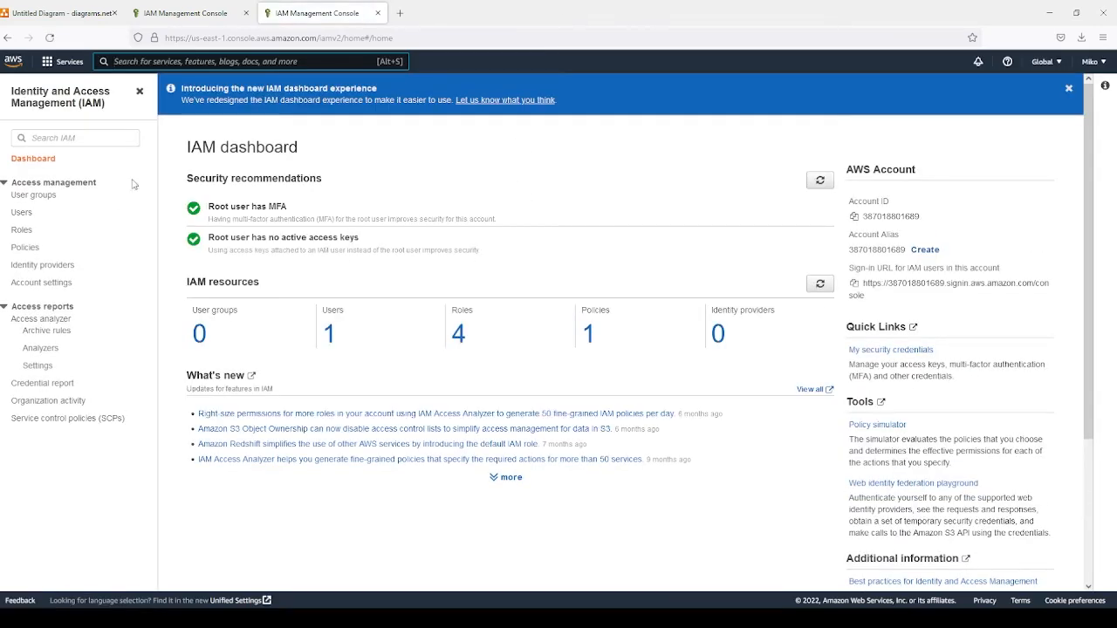
pyautogui.click(26, 212)
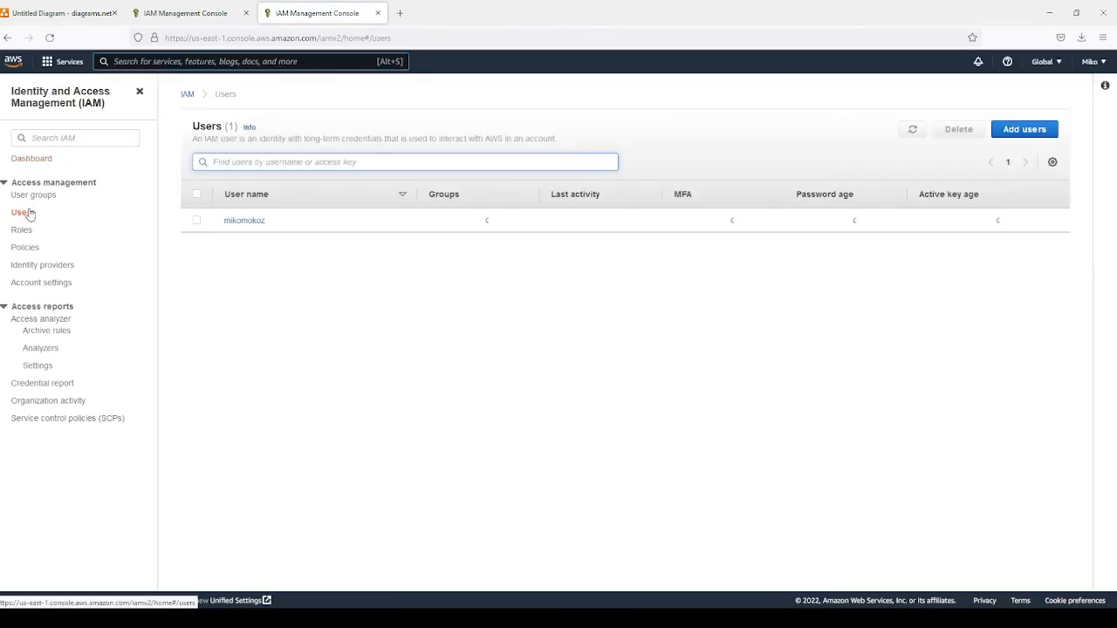
# Start a new user named "manager" with AWS Management Console access, keeping the autogenerated password and the required password reset.
pyautogui.click(1051, 134)
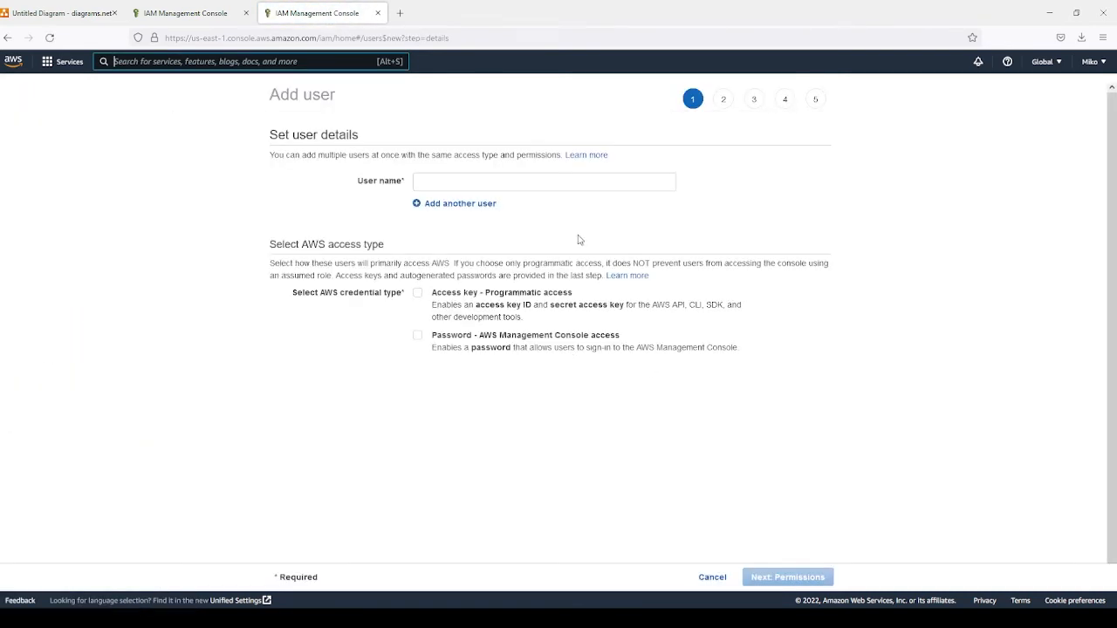
pyautogui.click(531, 180)
pyautogui.write('manager')
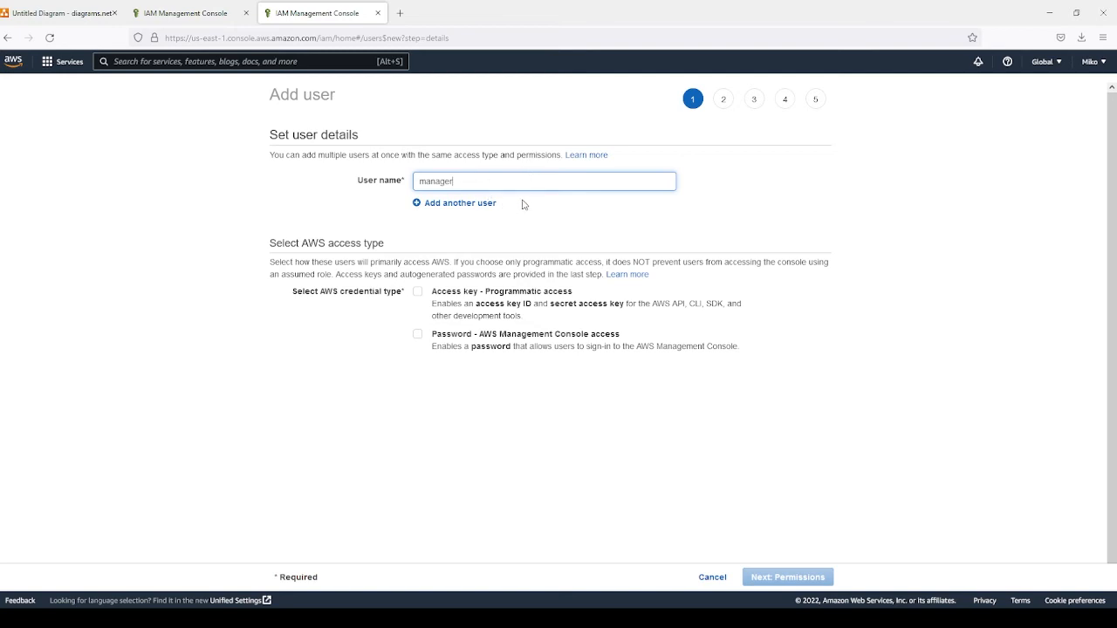
pyautogui.click(417, 340)
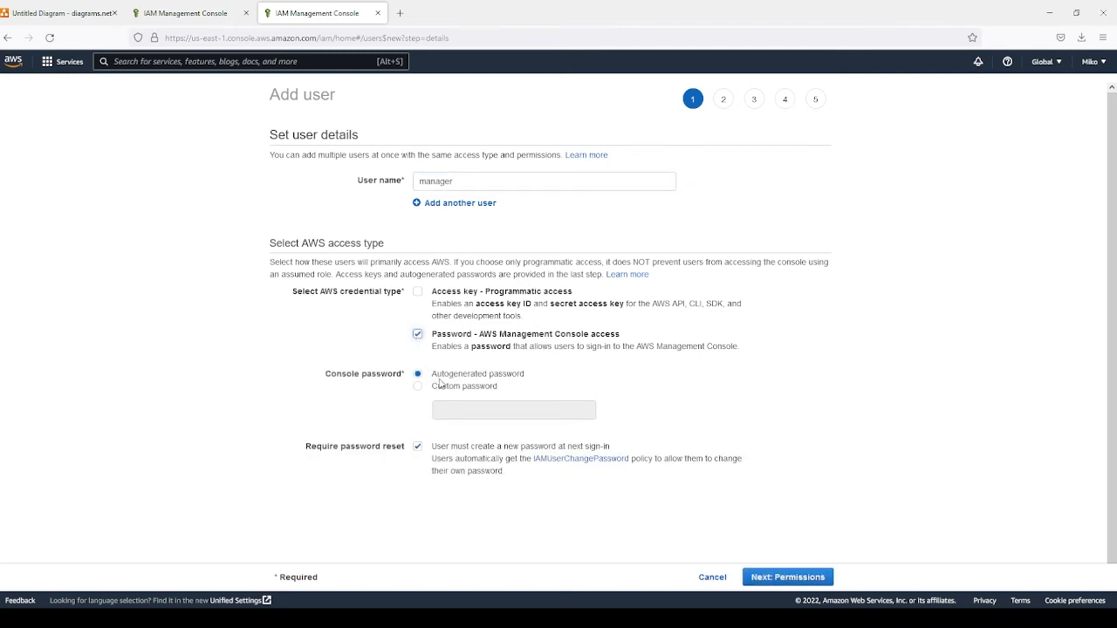
pyautogui.moveTo(434, 380); pyautogui.dragTo(551, 377)
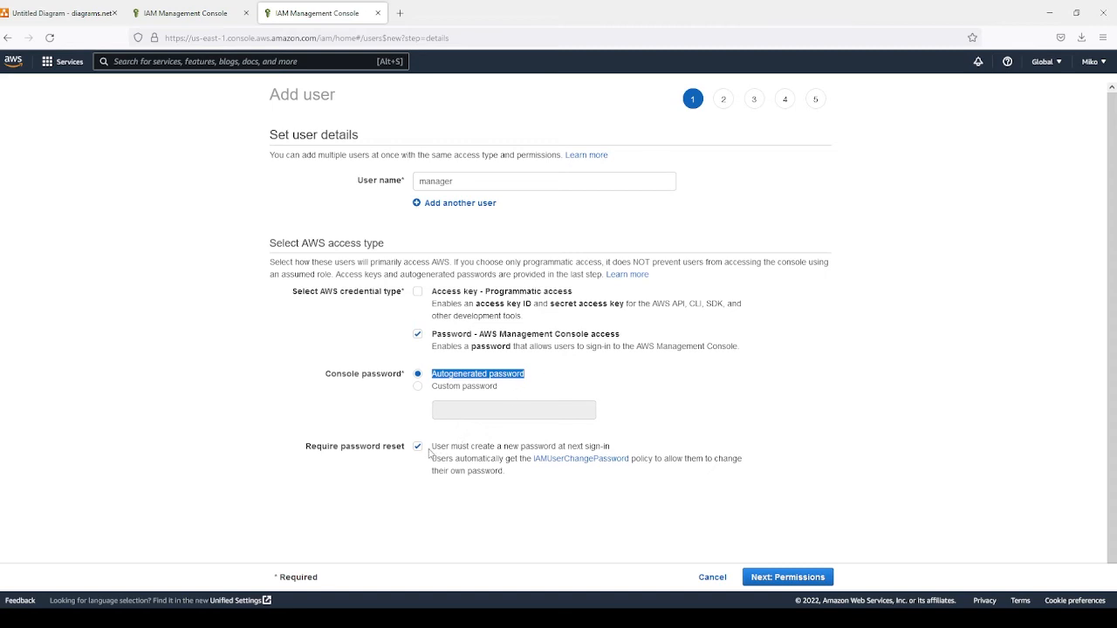
pyautogui.moveTo(435, 449); pyautogui.dragTo(619, 442)
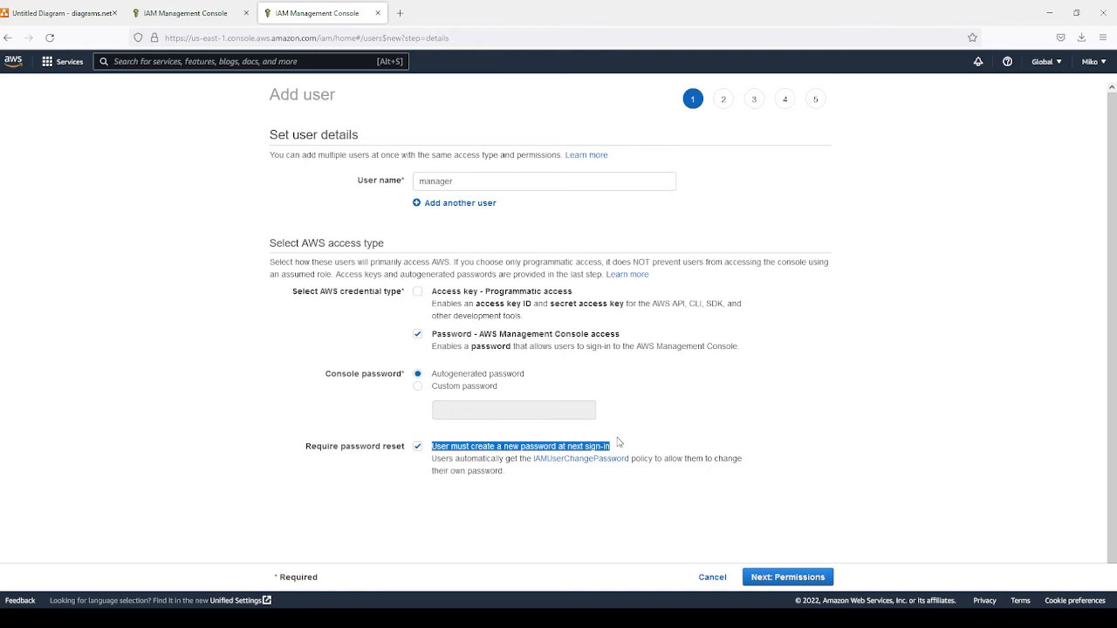
# Create the manager user without assigning a group or tags, return to the user list and check the user's group assignment.
pyautogui.click(781, 572)
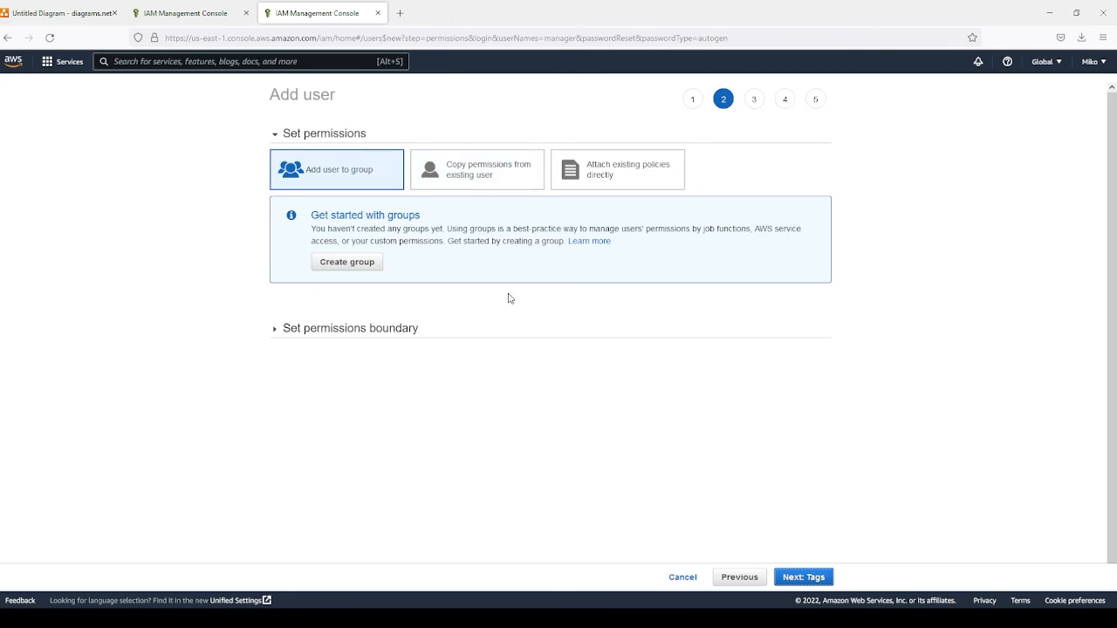
pyautogui.click(803, 581)
pyautogui.click(804, 580)
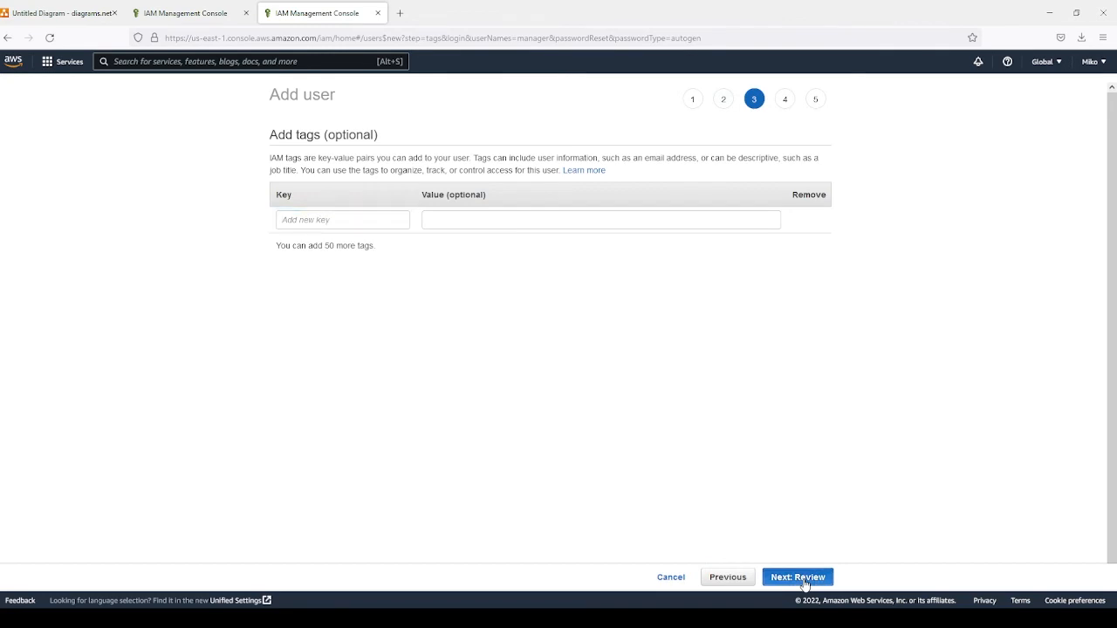
pyautogui.click(803, 580)
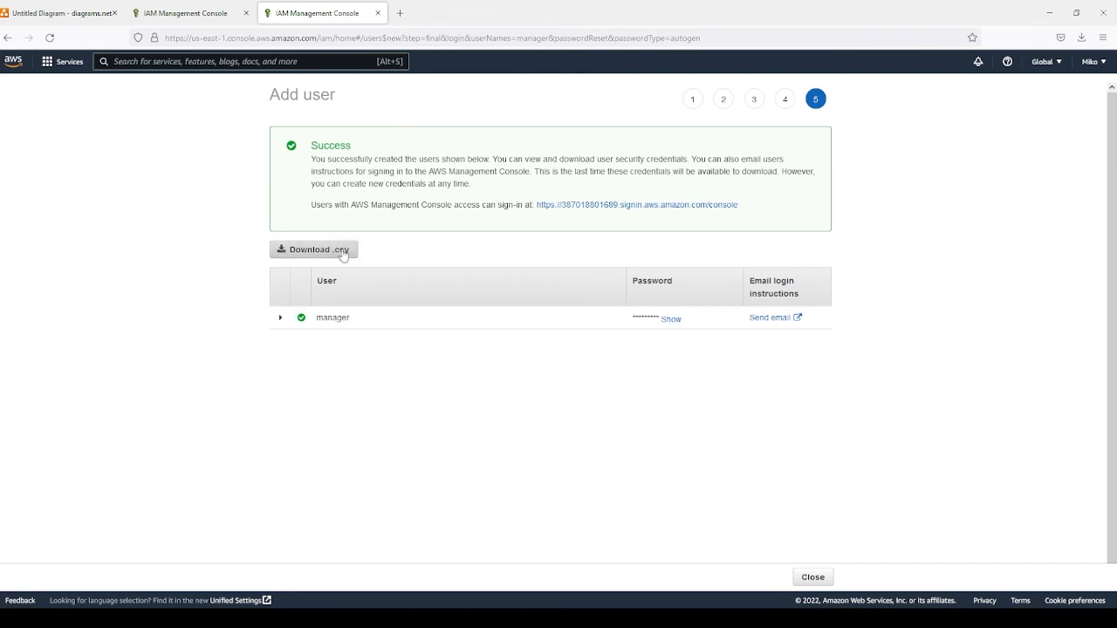
pyautogui.click(820, 576)
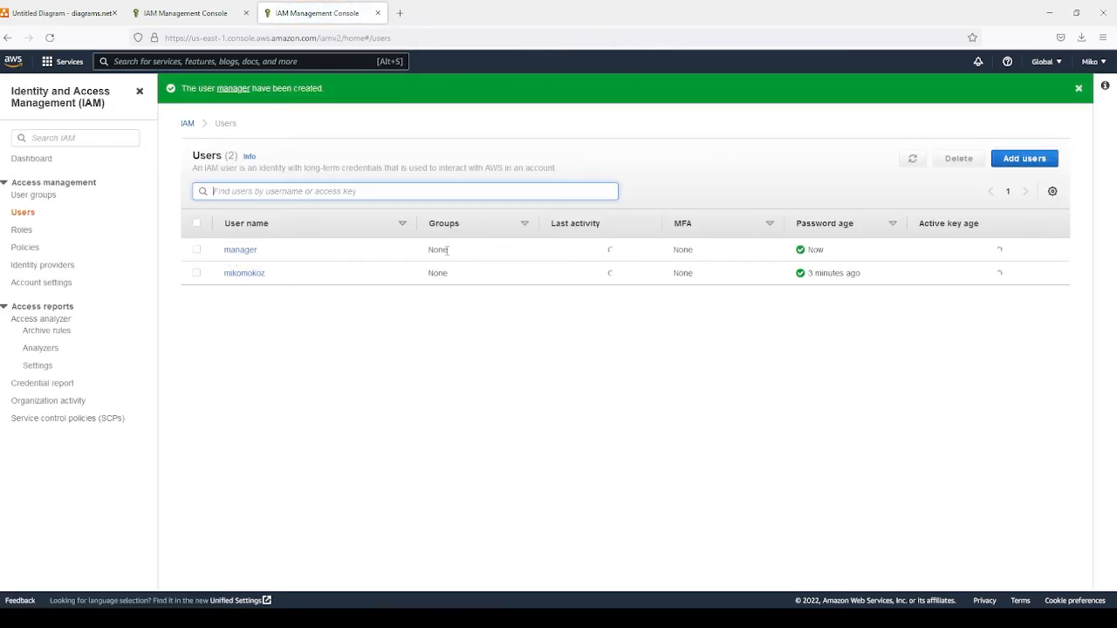
pyautogui.moveTo(429, 250); pyautogui.dragTo(444, 251)
pyautogui.click(452, 252)
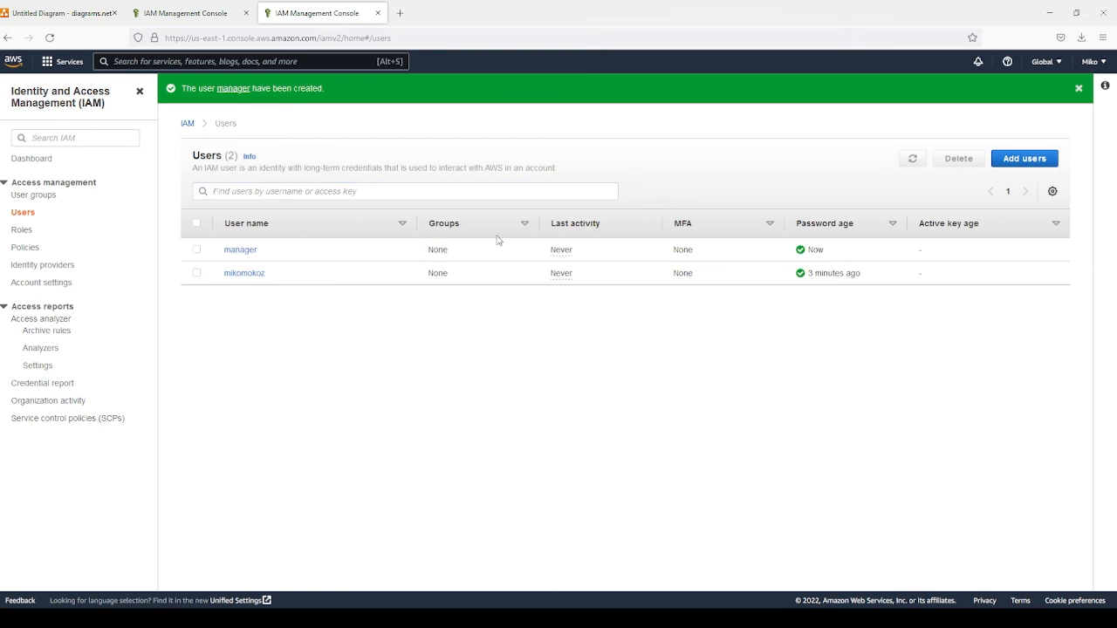
# Start another user named "worker" with AWS Management Console access, keeping the autogenerated password and the required password reset.
pyautogui.click(1027, 160)
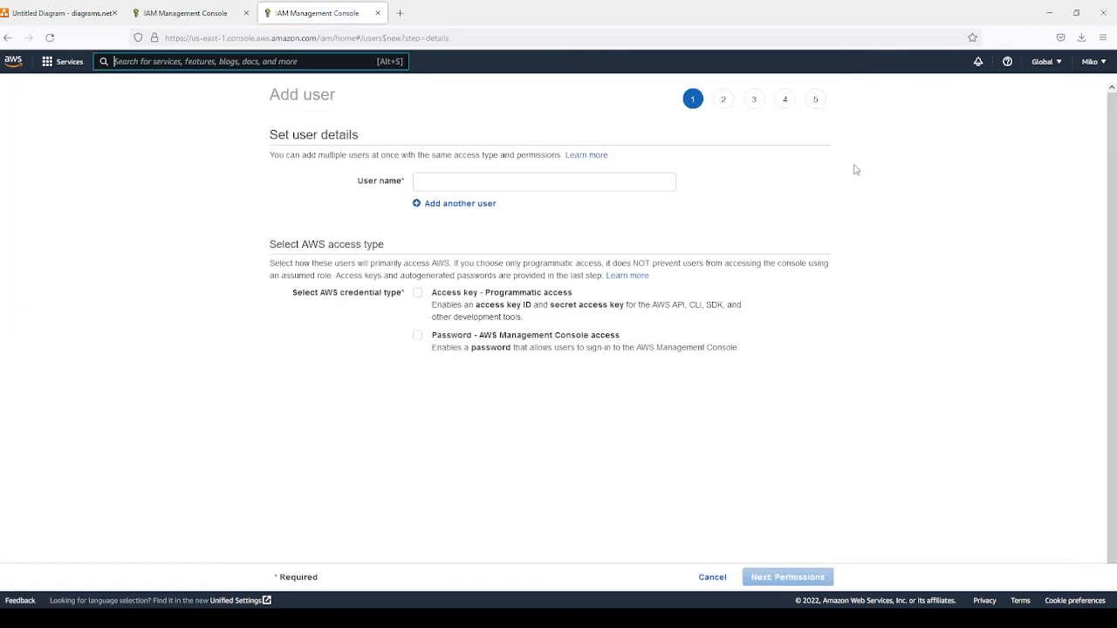
pyautogui.click(434, 176)
pyautogui.write('worker')
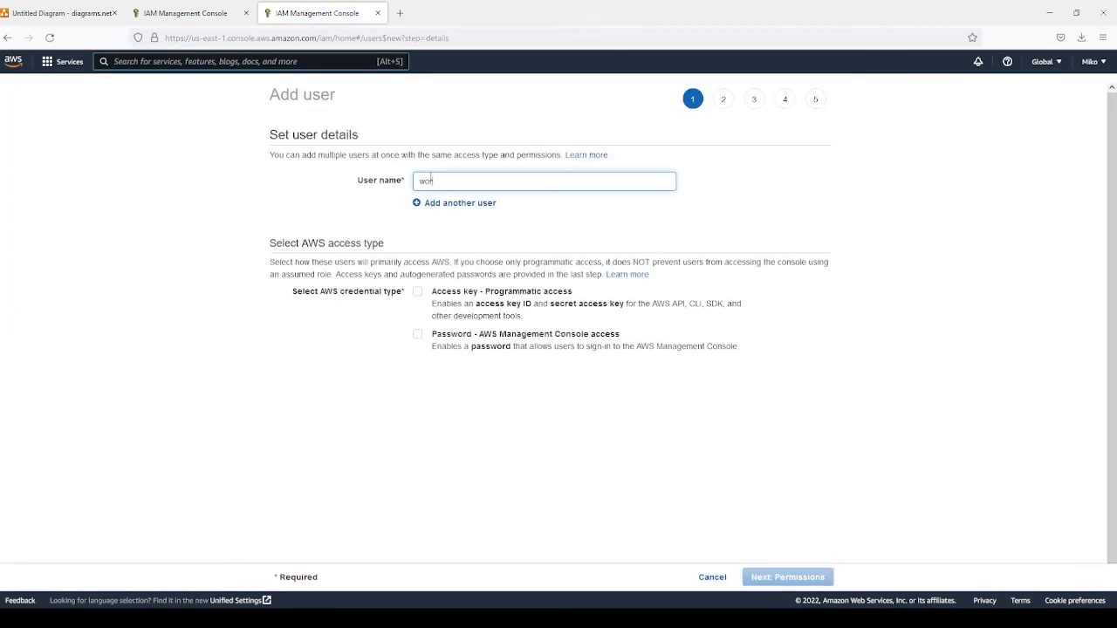
pyautogui.click(418, 335)
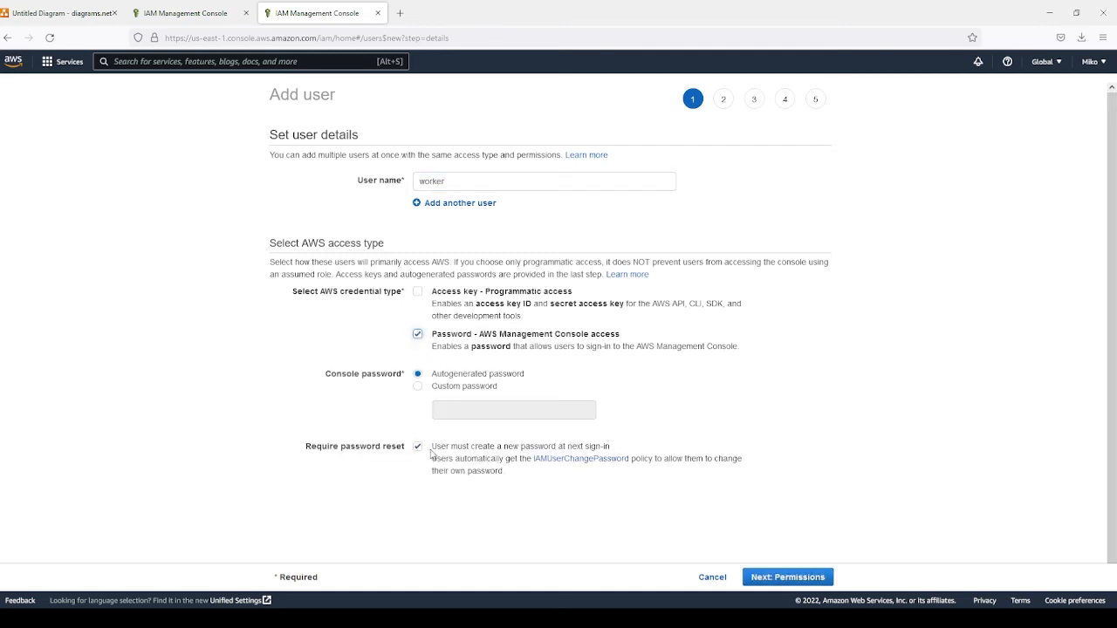
pyautogui.moveTo(431, 446); pyautogui.dragTo(592, 451)
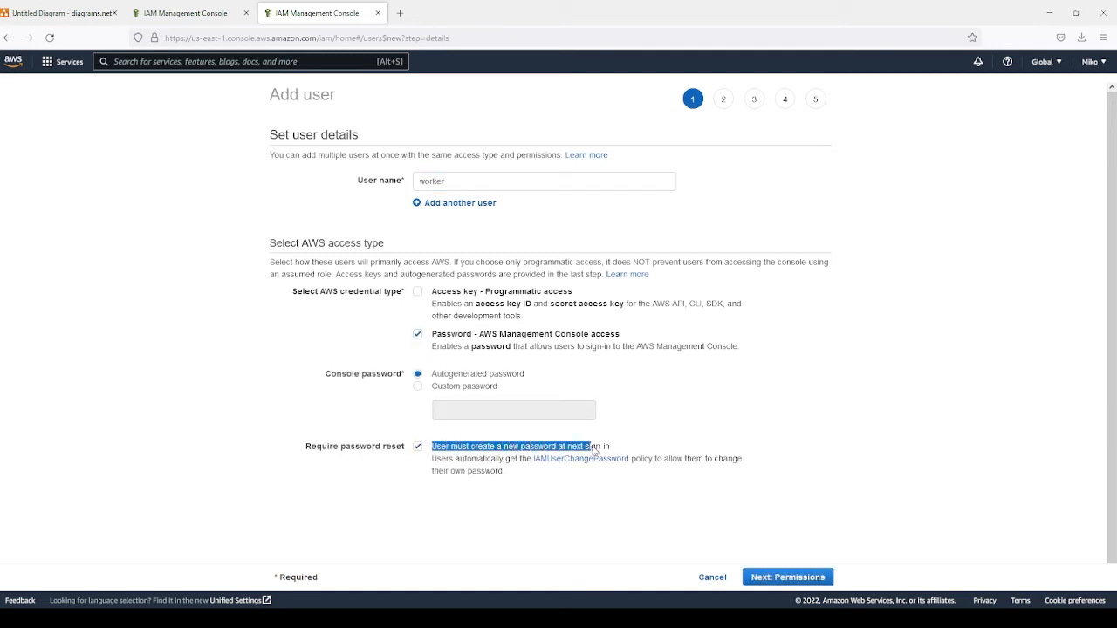
# Create the worker user without assigning a group or tags and close the confirmation page.
pyautogui.click(776, 579)
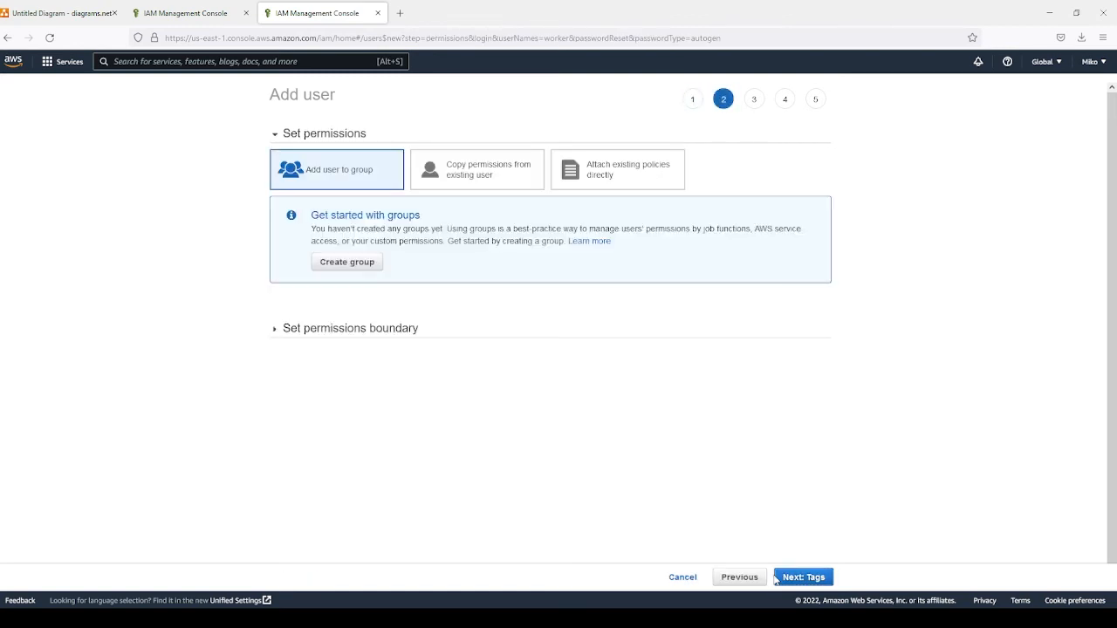
pyautogui.click(776, 579)
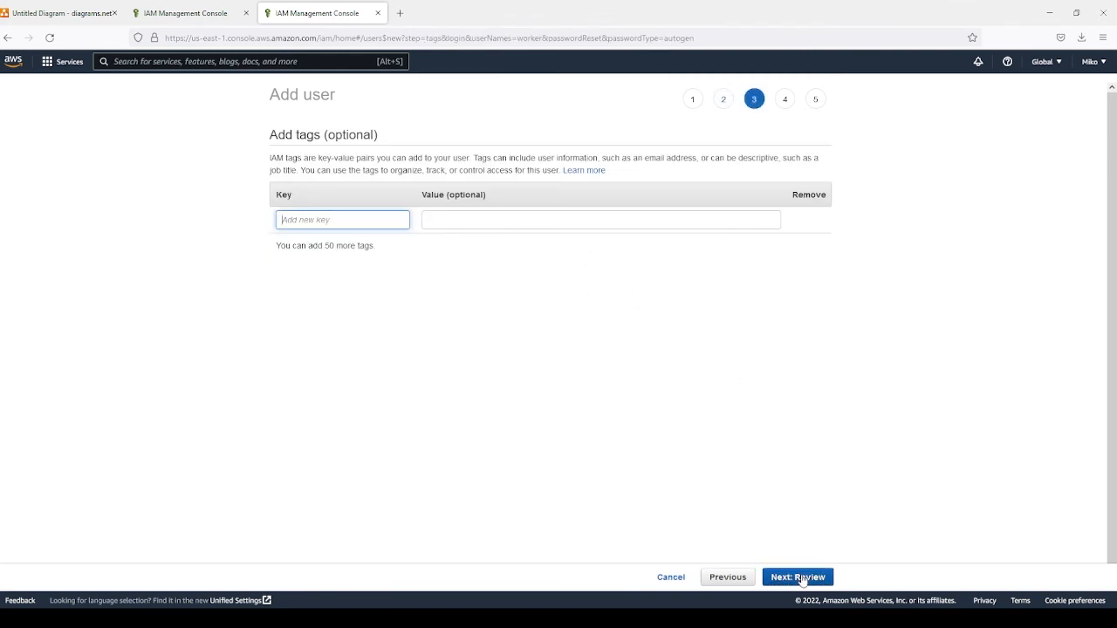
pyautogui.click(803, 579)
pyautogui.click(802, 580)
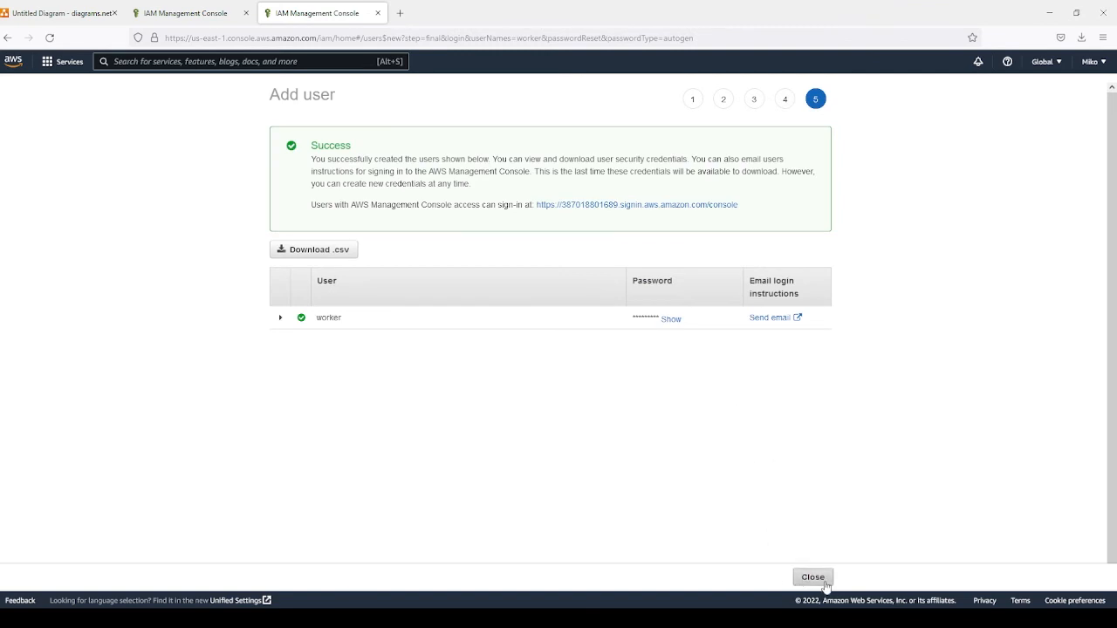
pyautogui.click(824, 580)
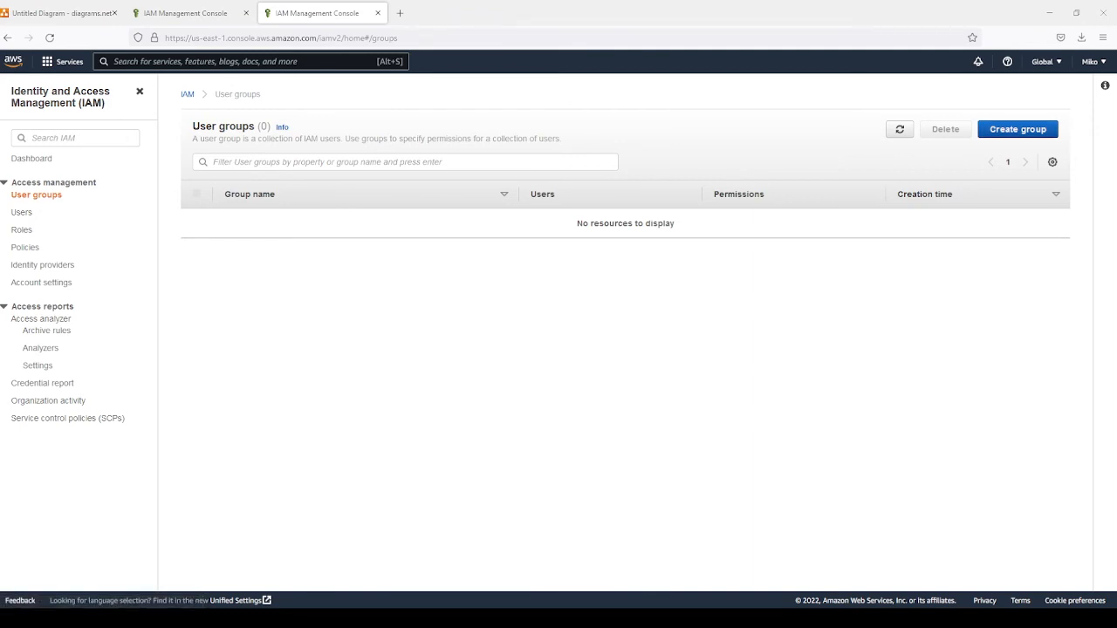
# Start a new user group named "manager" and add the manager user to it.
pyautogui.click(1012, 133)
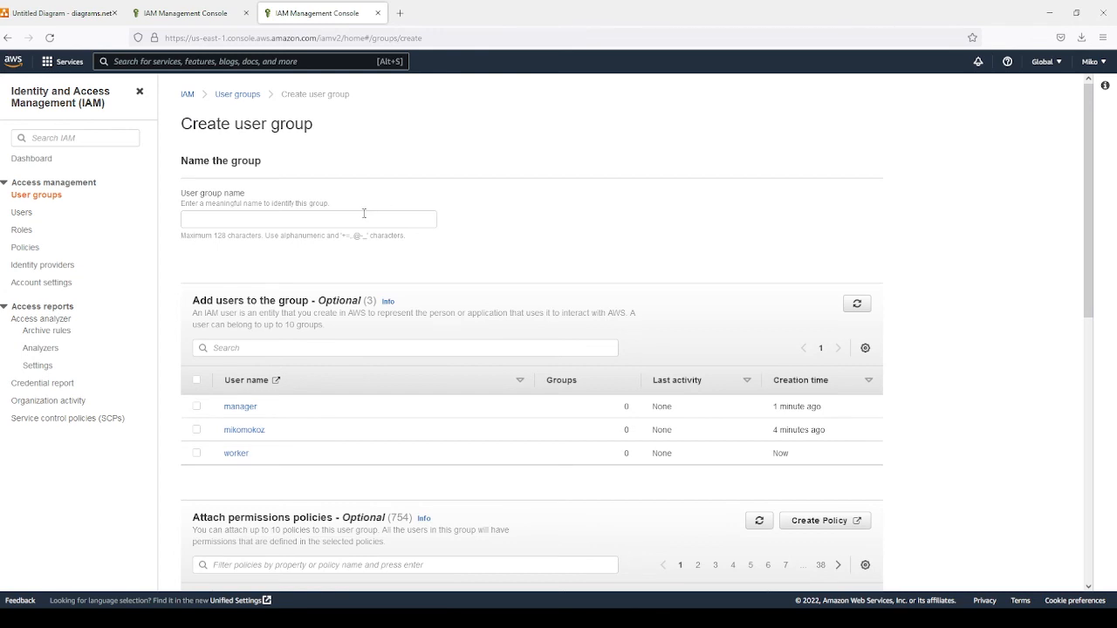
pyautogui.click(330, 215)
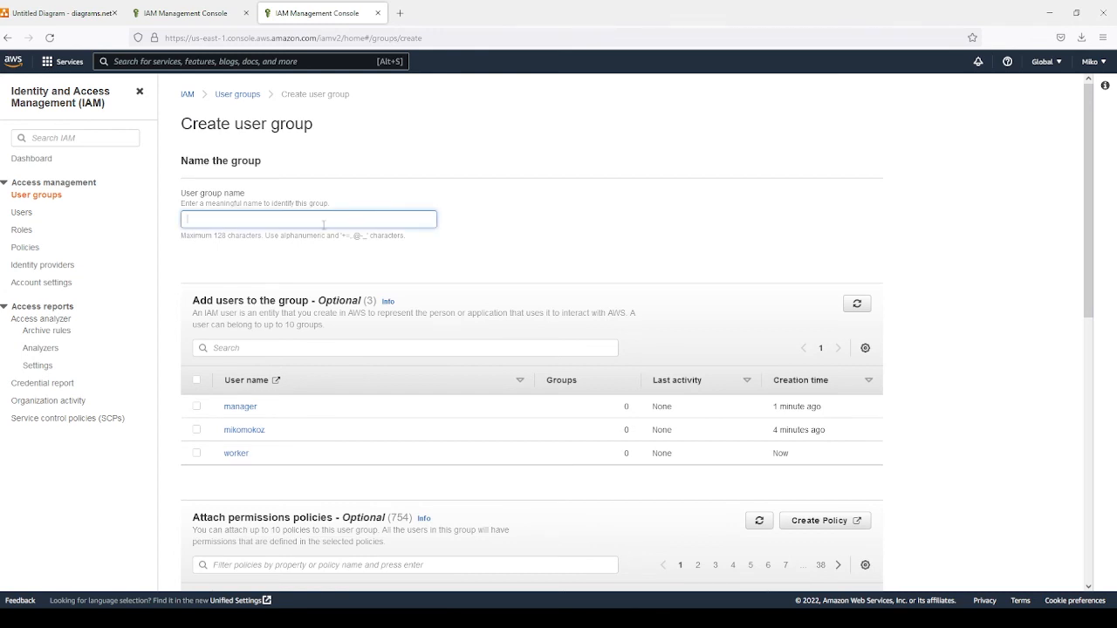
pyautogui.write('manager')
pyautogui.click(196, 407)
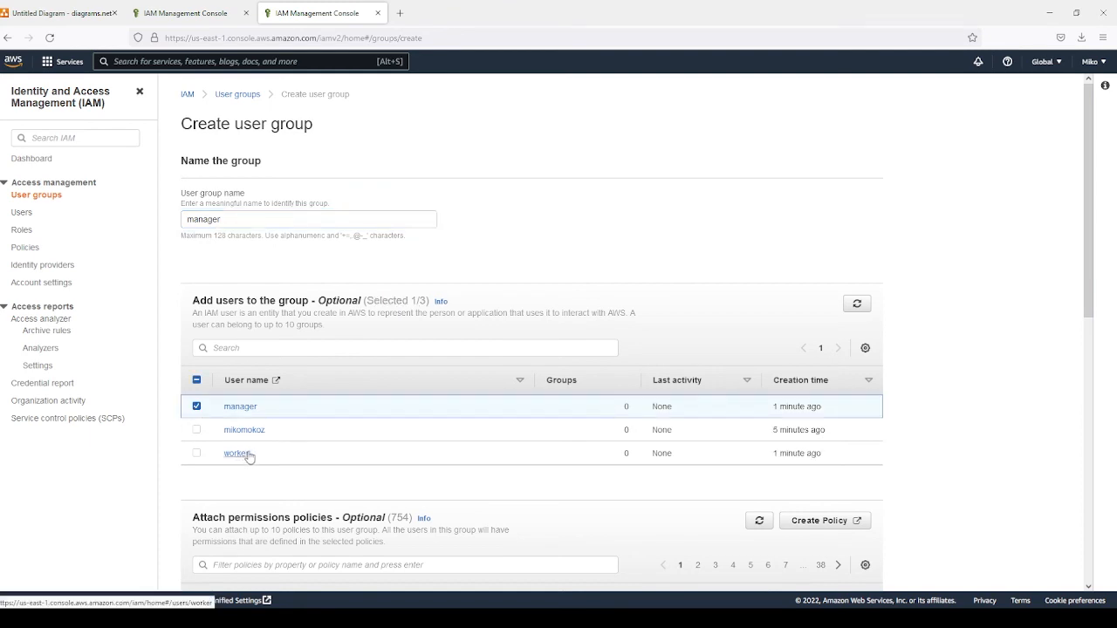
# Filter the permissions policies by "administrator" and select the AdministratorAccess policy for the group.
pyautogui.scroll(-3, 574, 307)
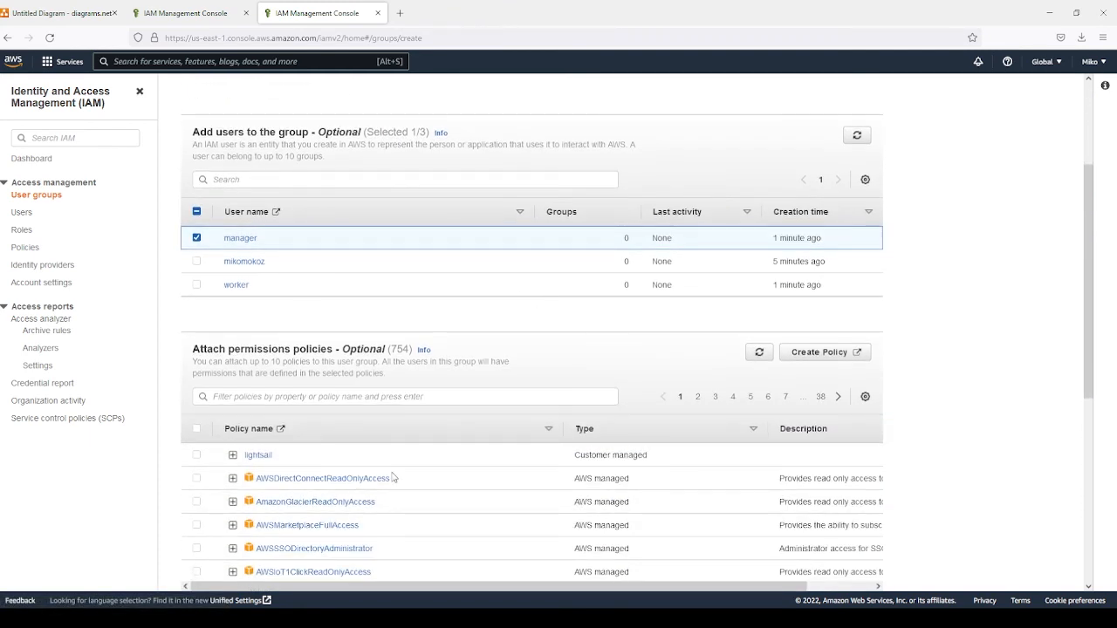
pyautogui.scroll(-3, 475, 453)
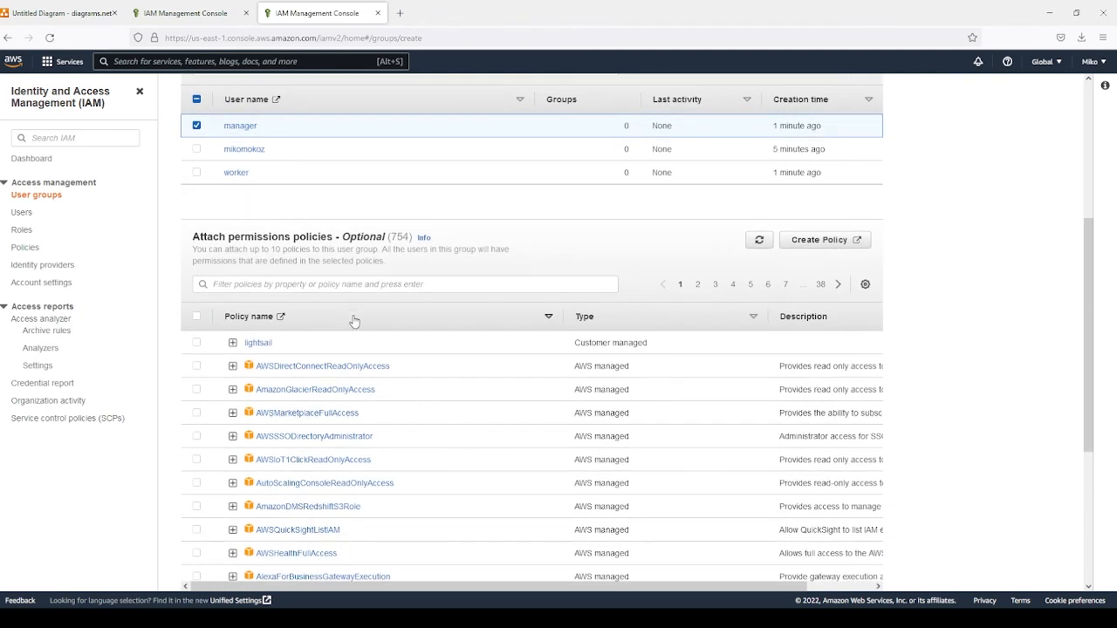
pyautogui.click(345, 285)
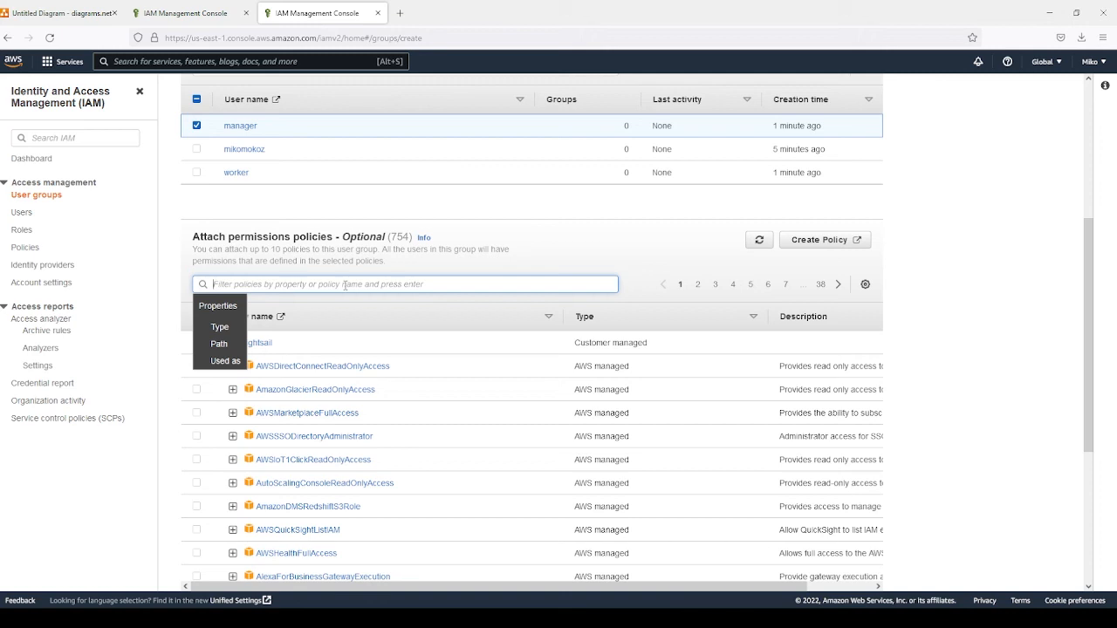
pyautogui.write('administrator')
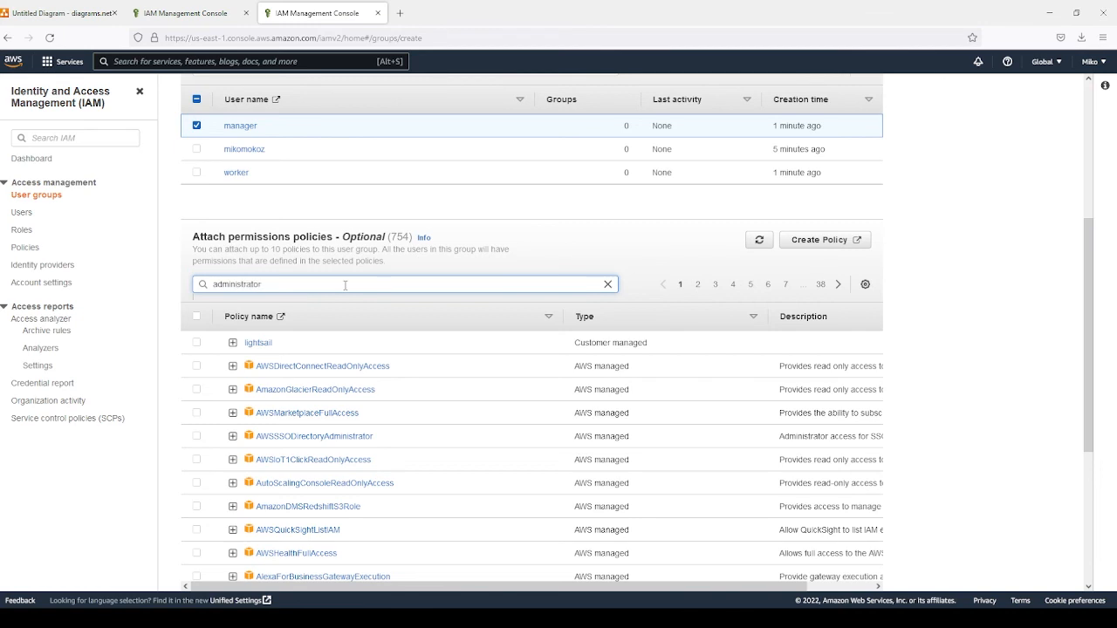
pyautogui.press('Return')
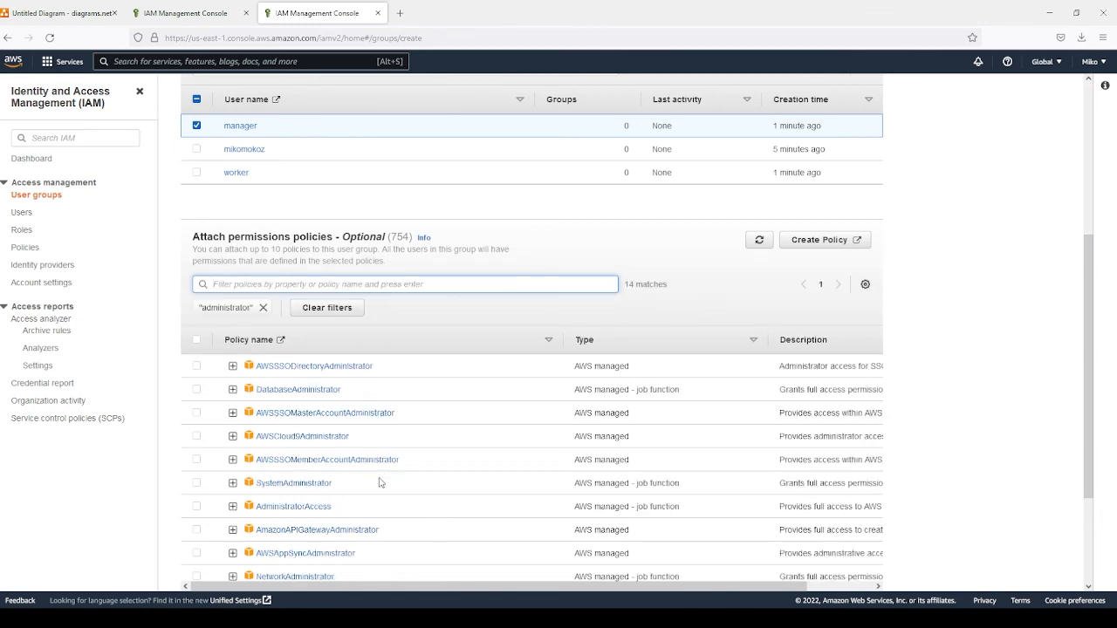
pyautogui.moveTo(330, 515); pyautogui.dragTo(231, 515)
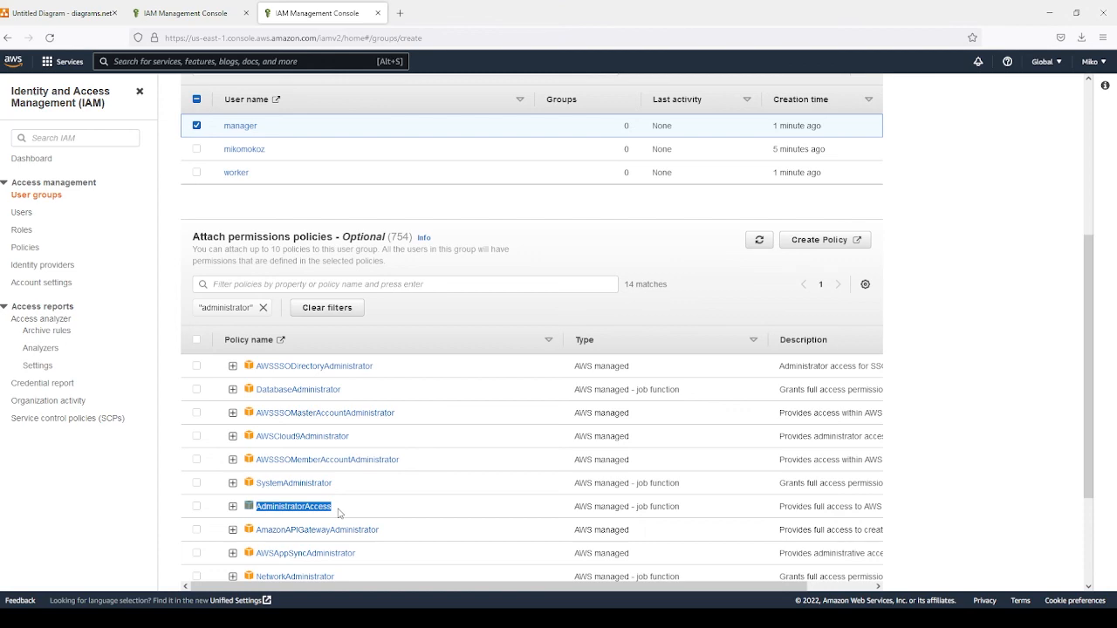
pyautogui.click(196, 507)
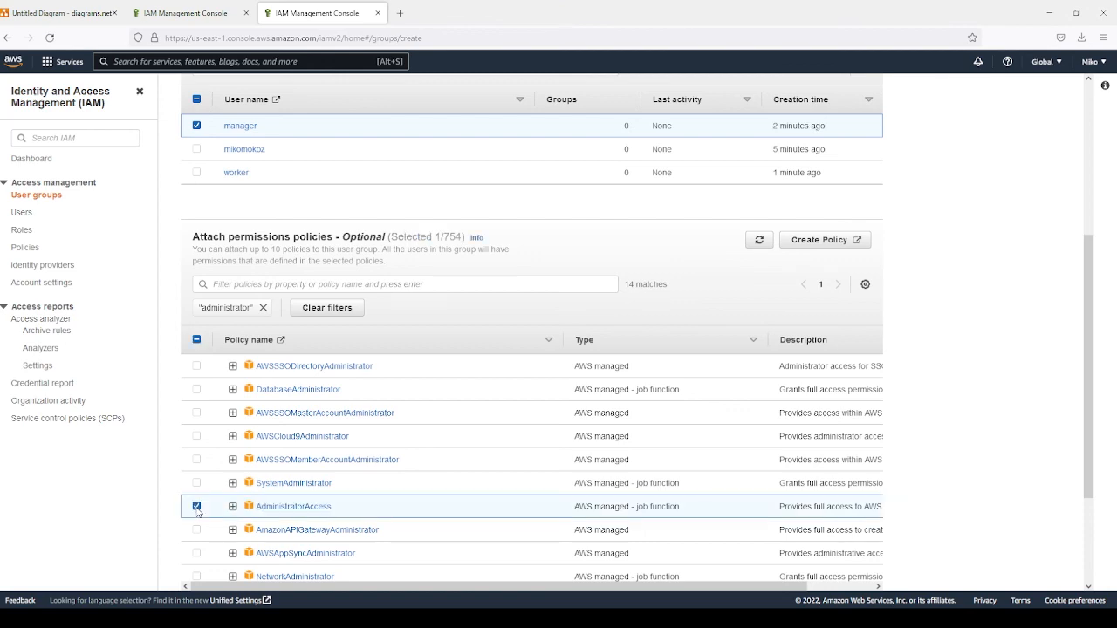
# Create the manager user group with the selected user and AdministratorAccess policy.
pyautogui.scroll(2, 544, 514)
pyautogui.scroll(-4, 718, 453)
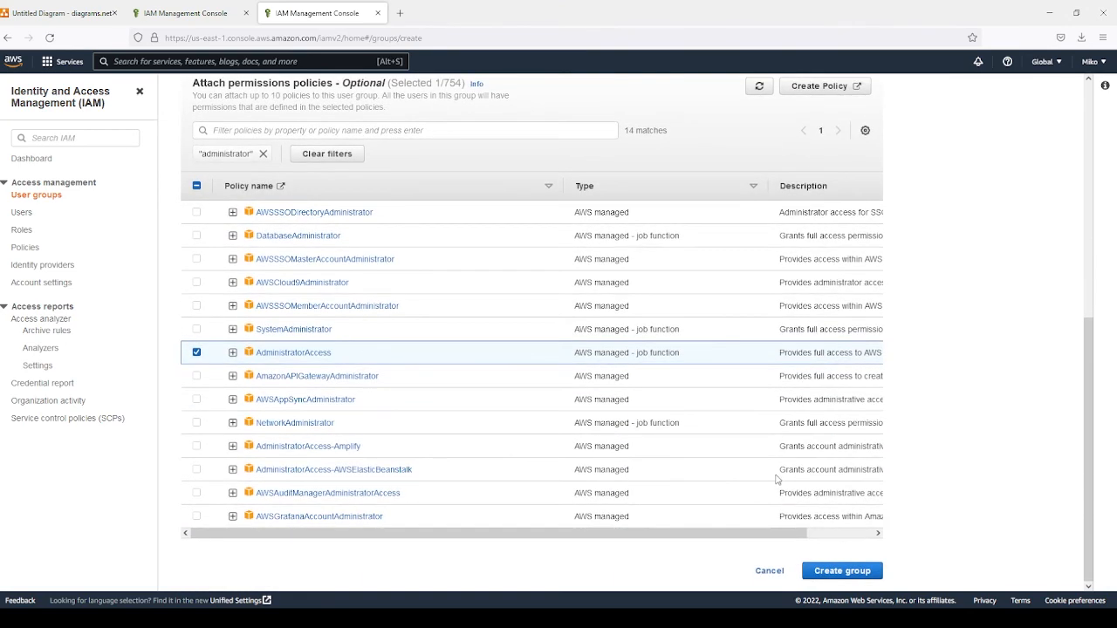
pyautogui.click(843, 571)
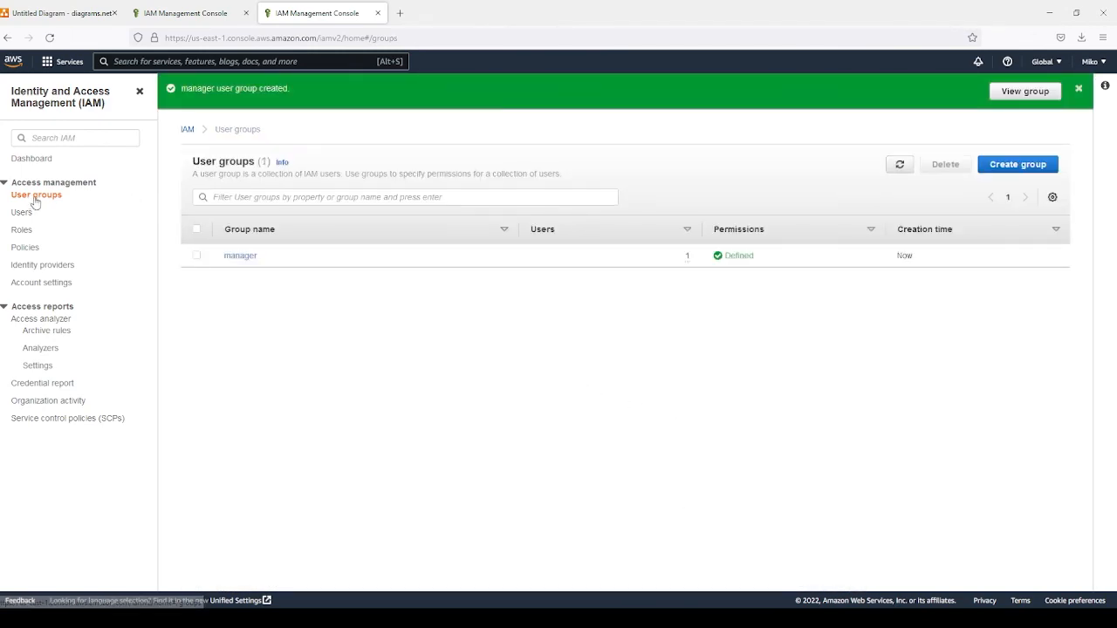
# Open the manager group and add the other existing user, leaving out worker, then check the group's user list.
pyautogui.click(251, 256)
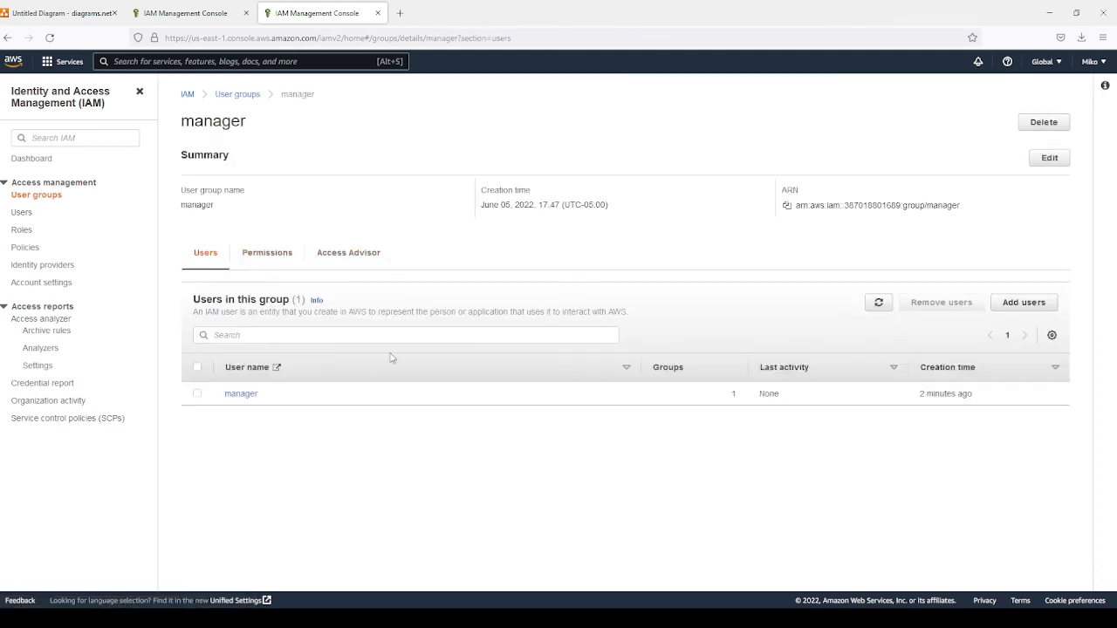
pyautogui.moveTo(203, 299); pyautogui.dragTo(292, 300)
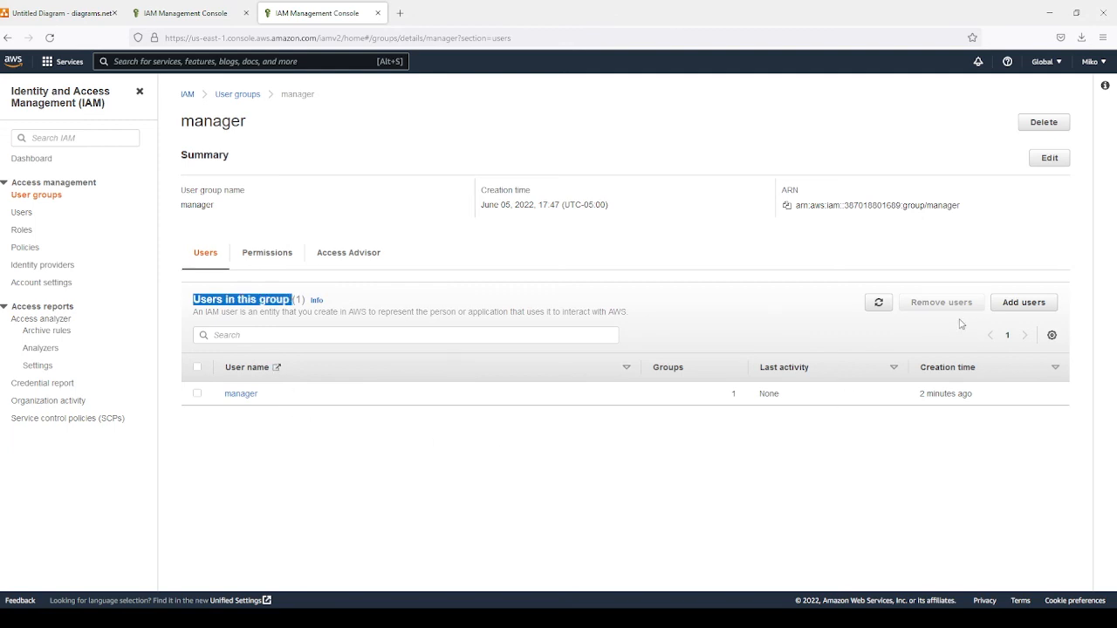
pyautogui.click(1014, 307)
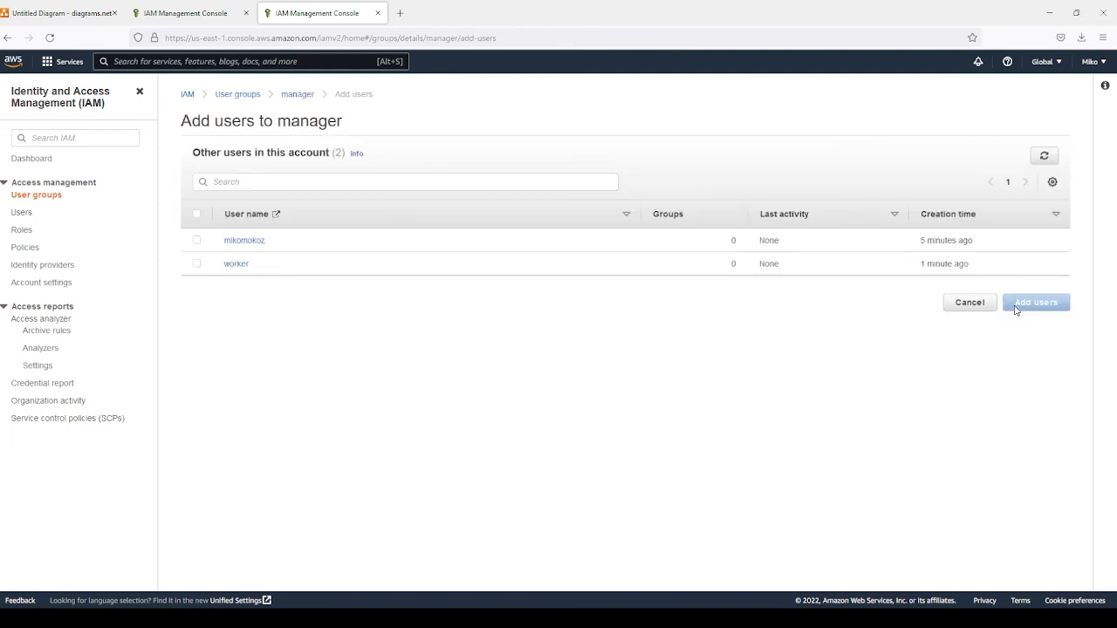
pyautogui.click(196, 240)
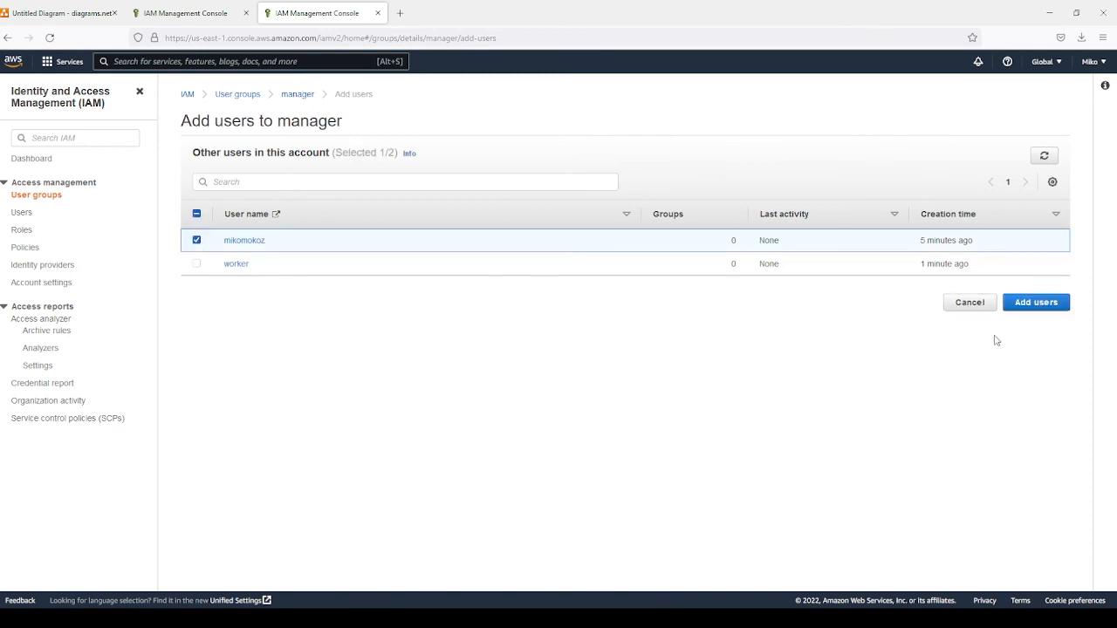
pyautogui.click(1061, 303)
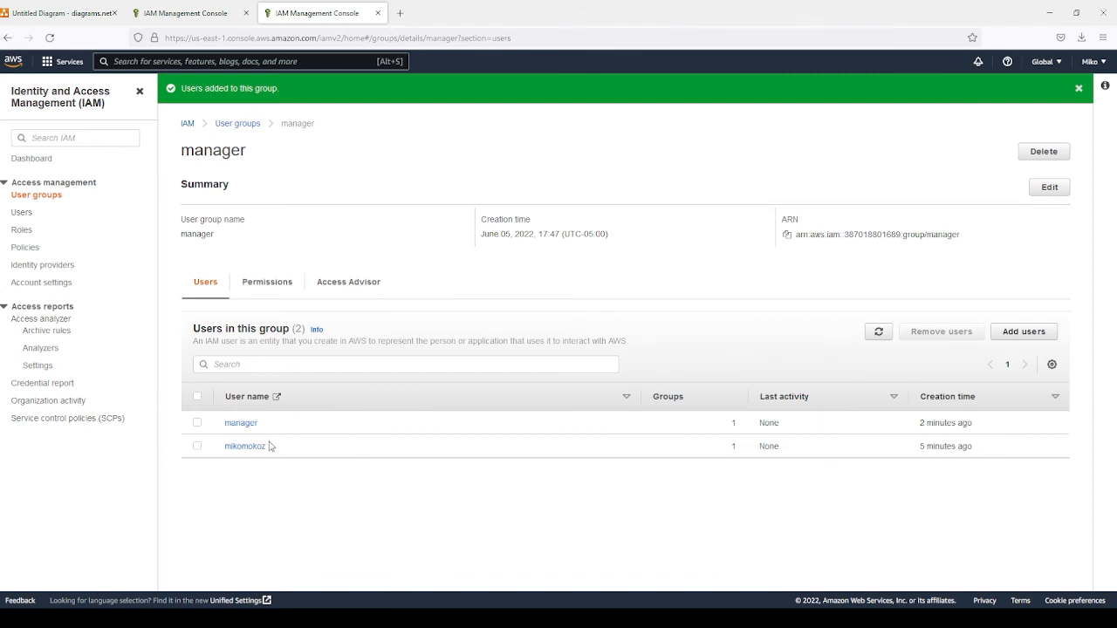
pyautogui.moveTo(191, 151); pyautogui.dragTo(258, 156)
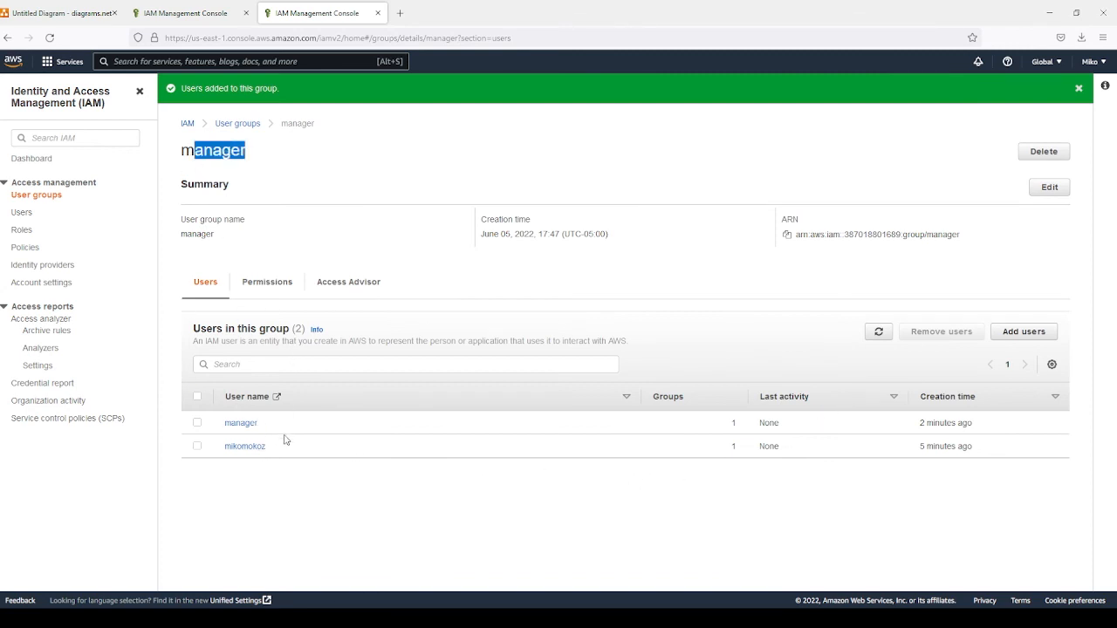
pyautogui.moveTo(260, 424); pyautogui.dragTo(225, 424)
pyautogui.moveTo(281, 447); pyautogui.dragTo(226, 453)
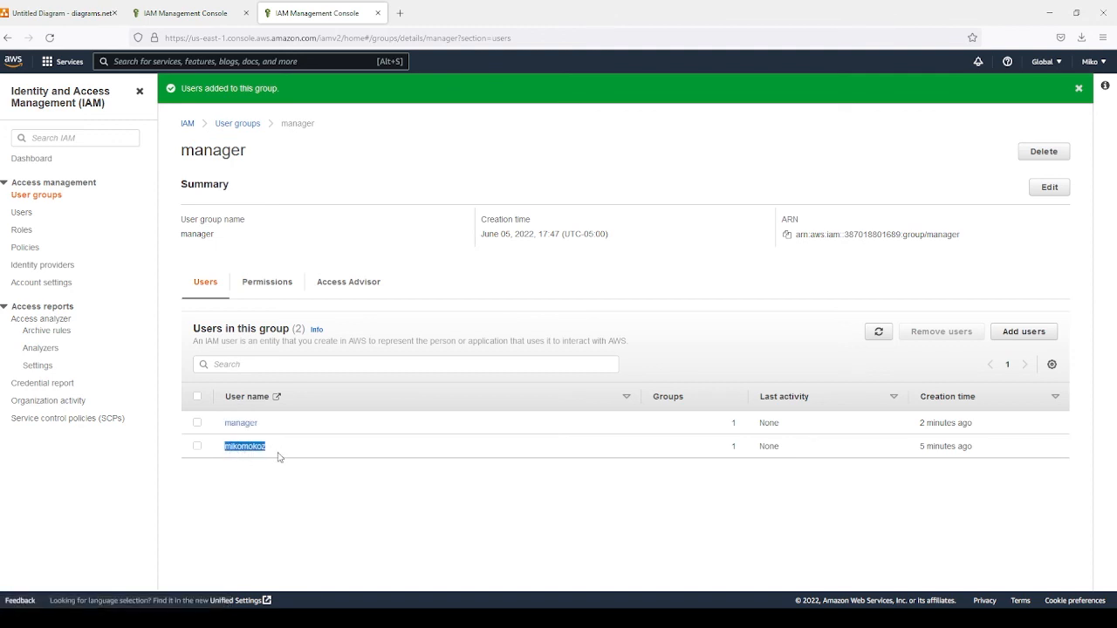
# Start another user group and name it "sales".
pyautogui.click(39, 196)
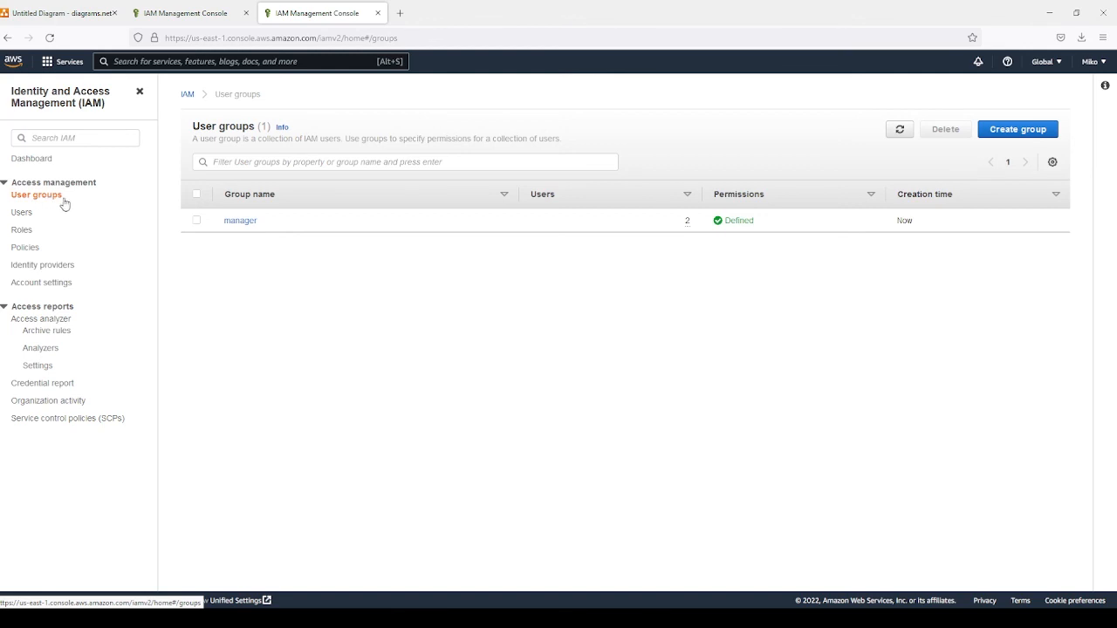
pyautogui.click(1040, 130)
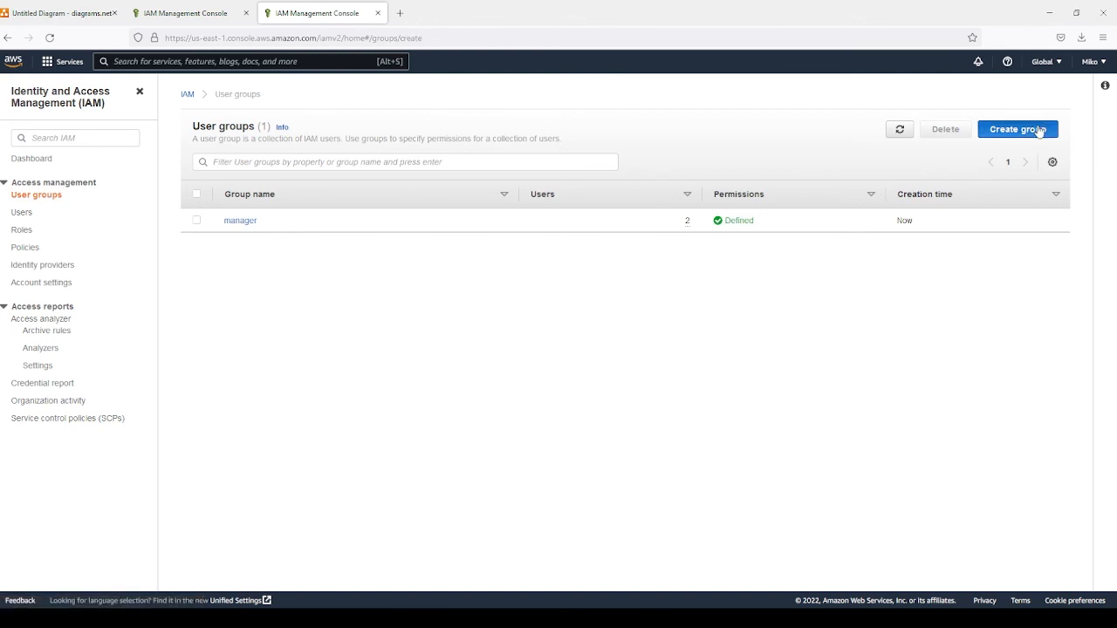
pyautogui.click(412, 218)
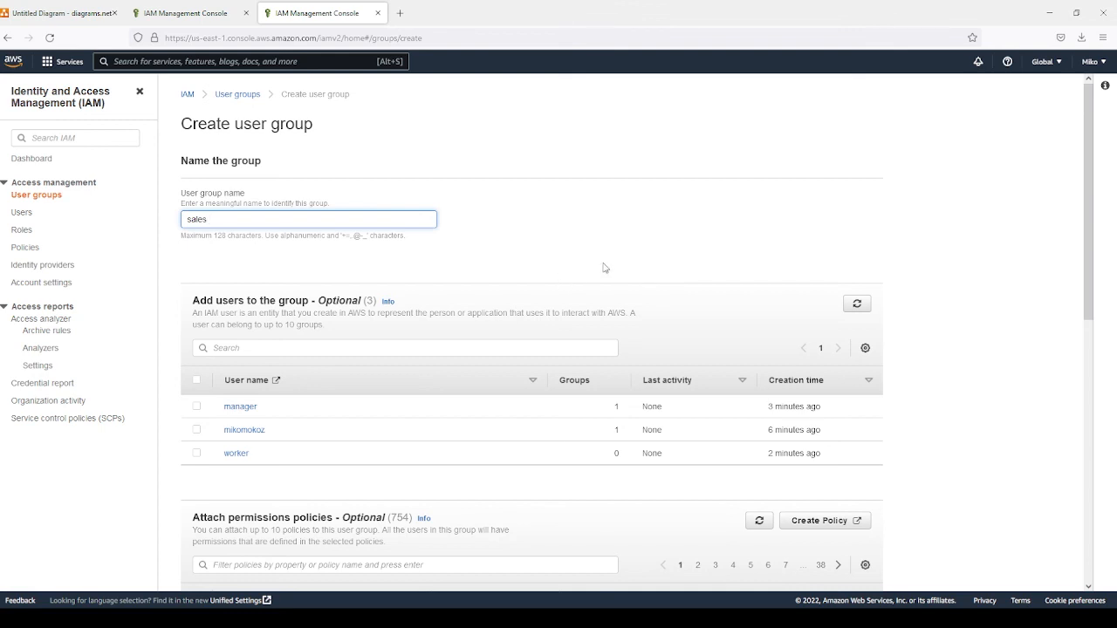
# Filter the permissions policies by "ec2" and select the AmazonEC2FullAccess policy for the sales group.
pyautogui.scroll(-5, 601, 267)
pyautogui.click(347, 173)
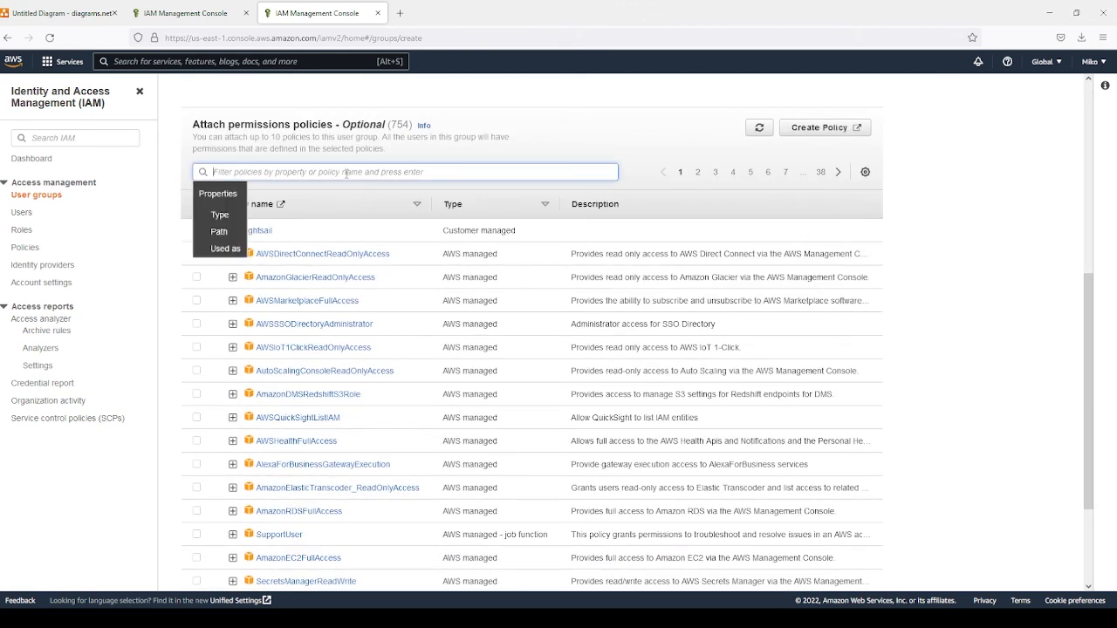
pyautogui.write('ec2')
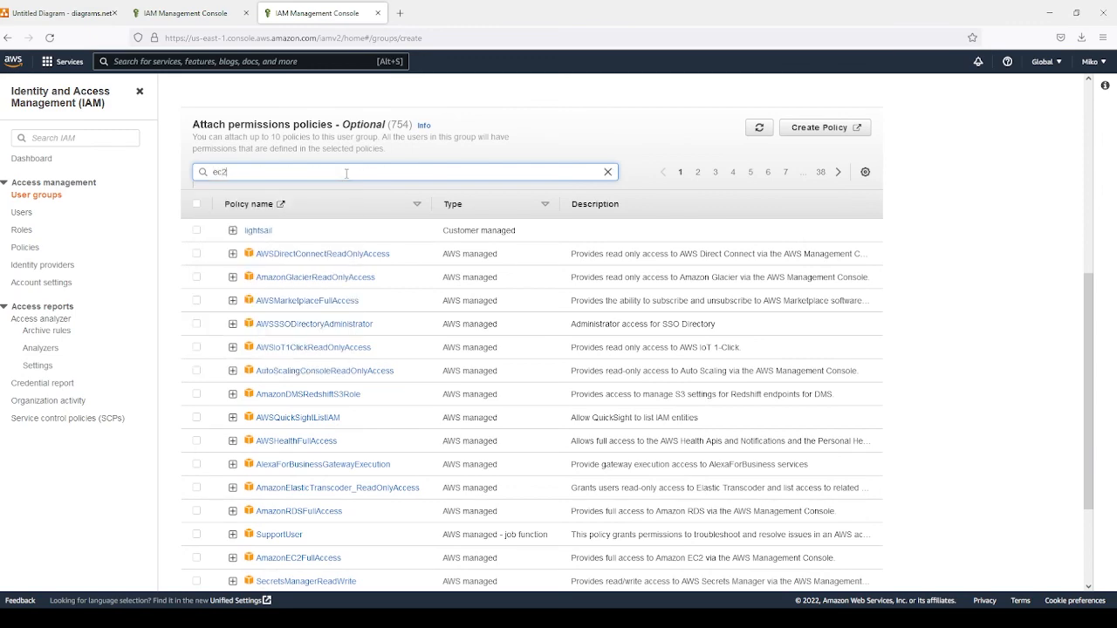
pyautogui.press('Return')
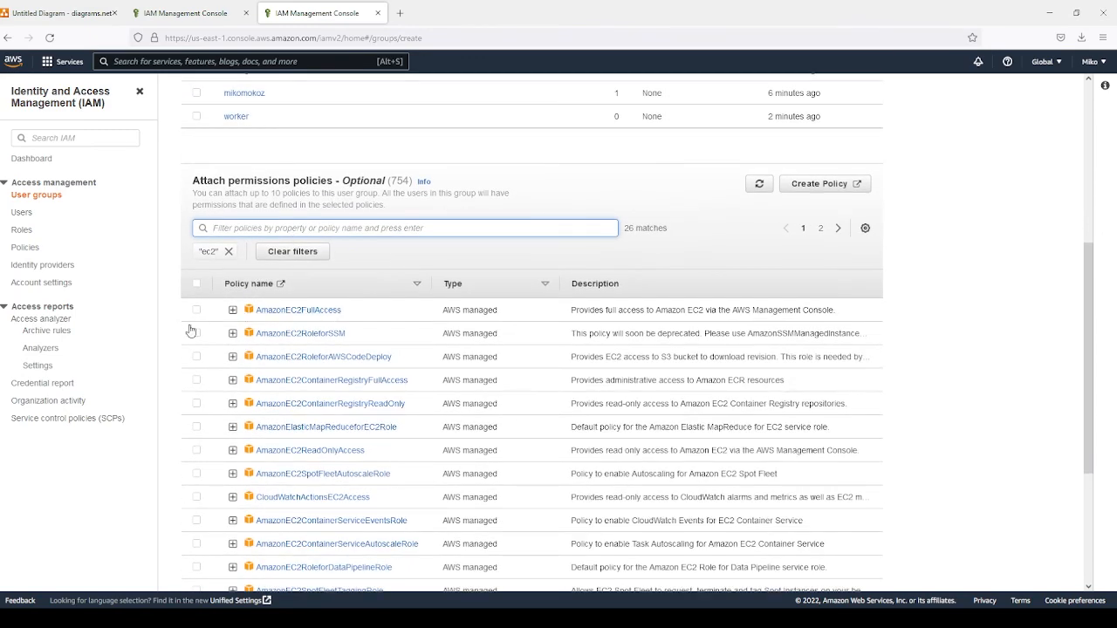
pyautogui.click(196, 310)
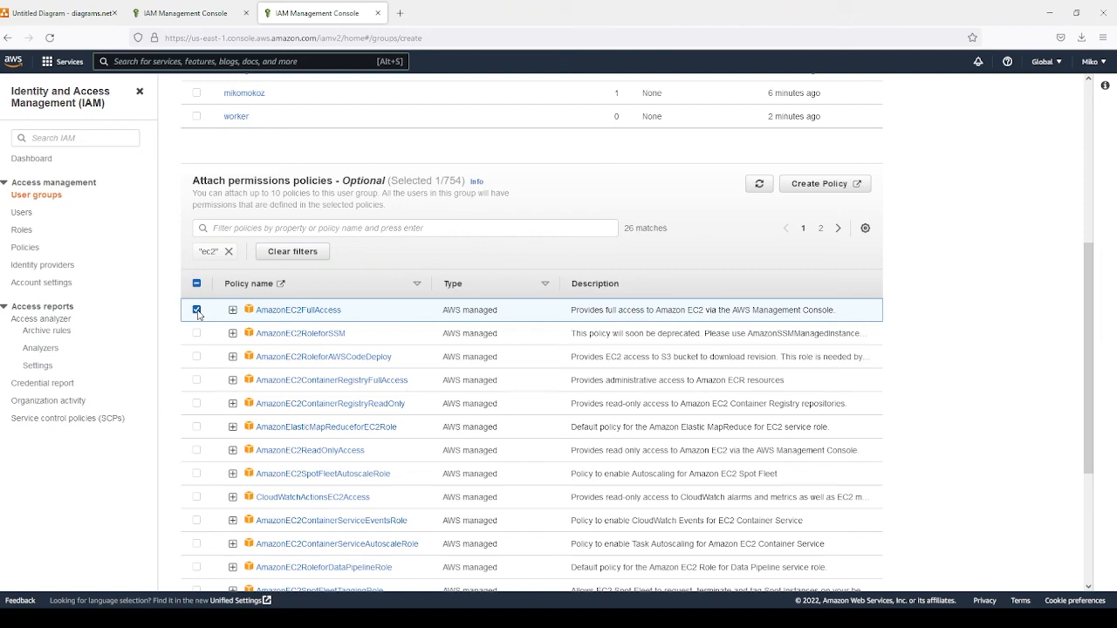
# Create the sales group without adding any users to it.
pyautogui.scroll(3, 768, 424)
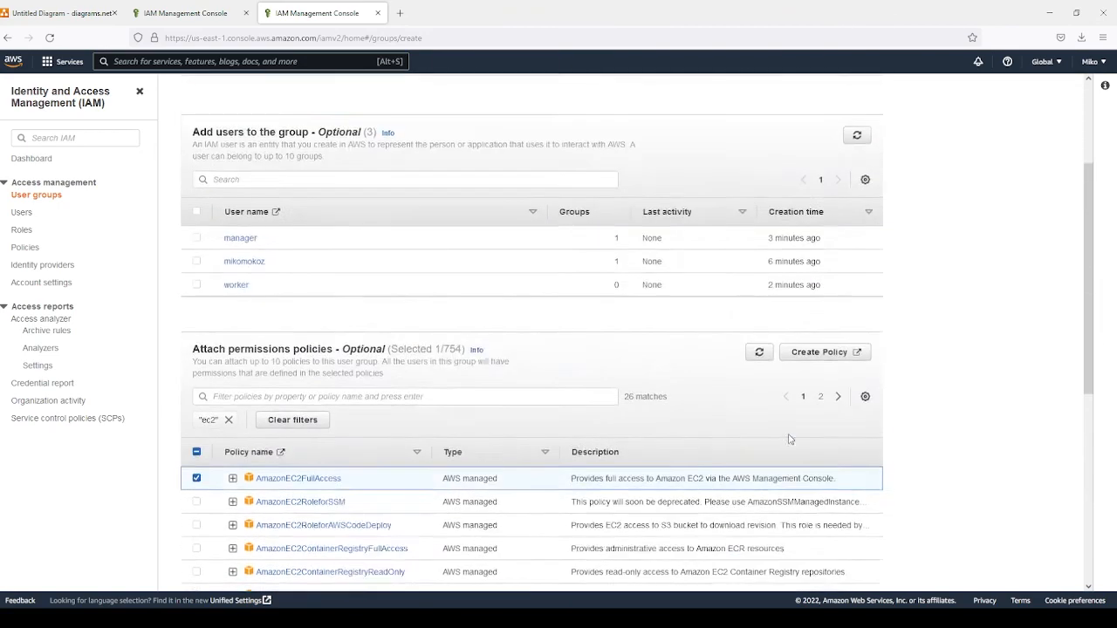
pyautogui.scroll(-5, 800, 445)
pyautogui.scroll(2, 855, 497)
pyautogui.scroll(-2, 847, 568)
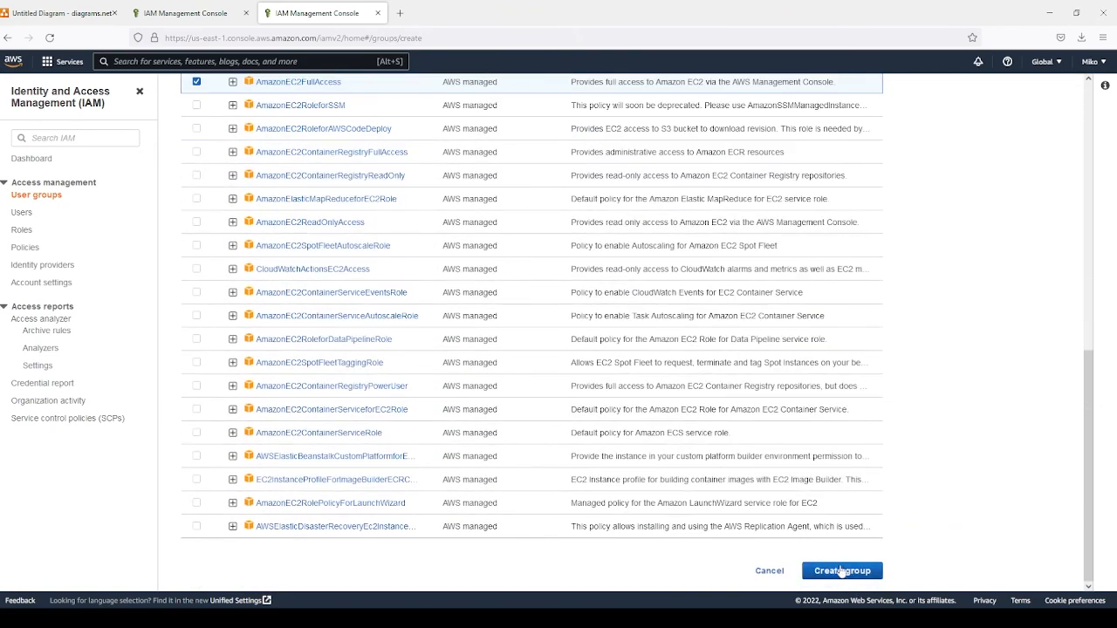
pyautogui.scroll(4, 841, 569)
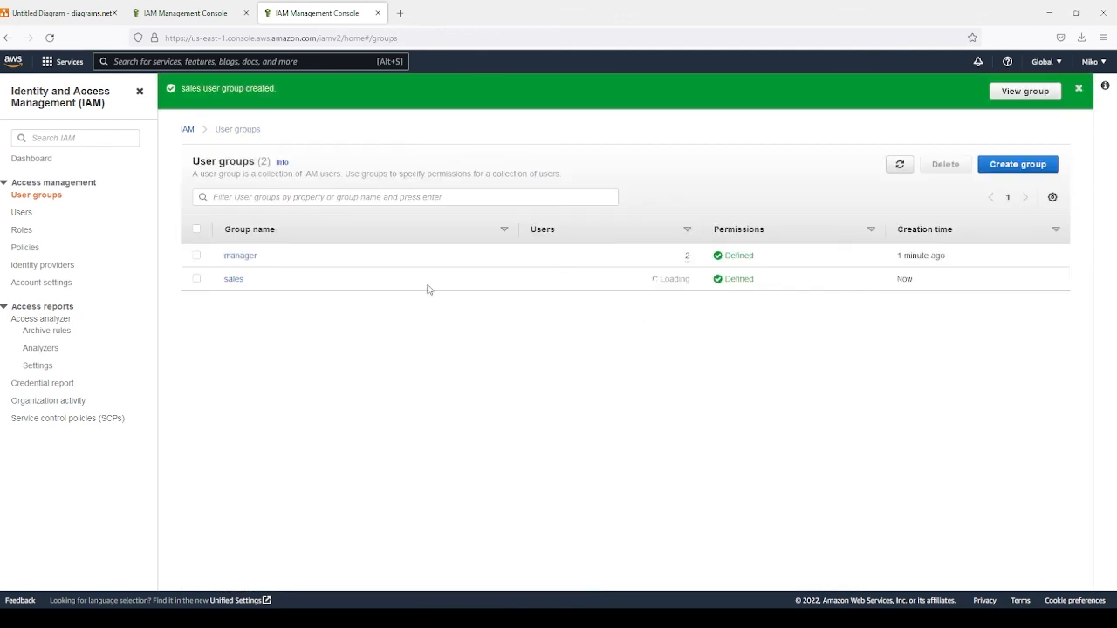
# Open the worker user's group memberships and add the user to the sales group.
pyautogui.click(25, 215)
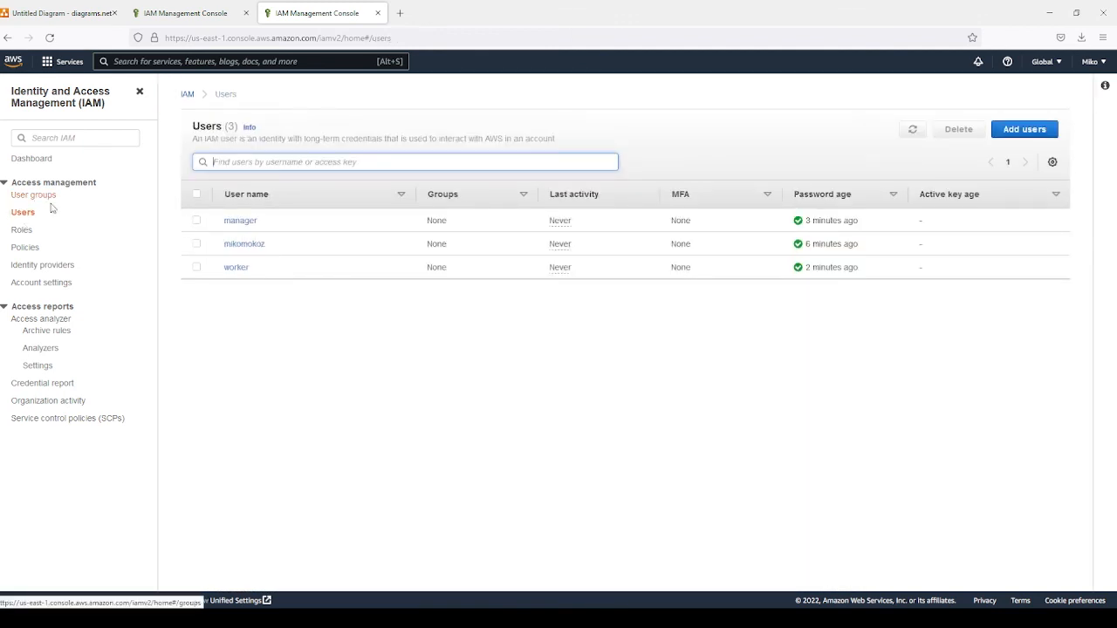
pyautogui.click(234, 269)
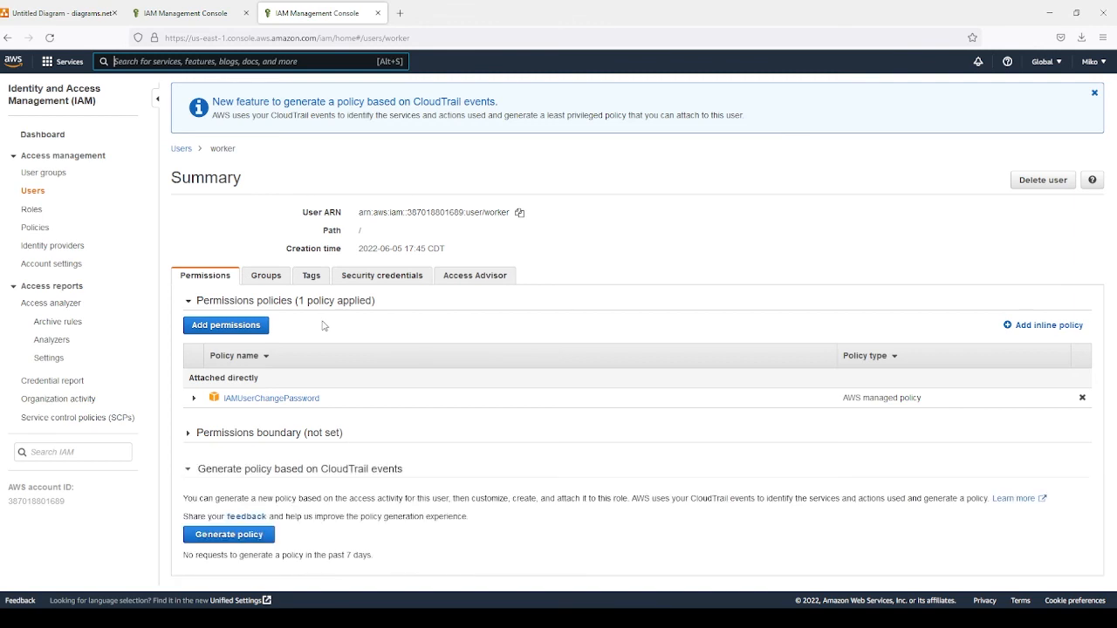
pyautogui.click(268, 285)
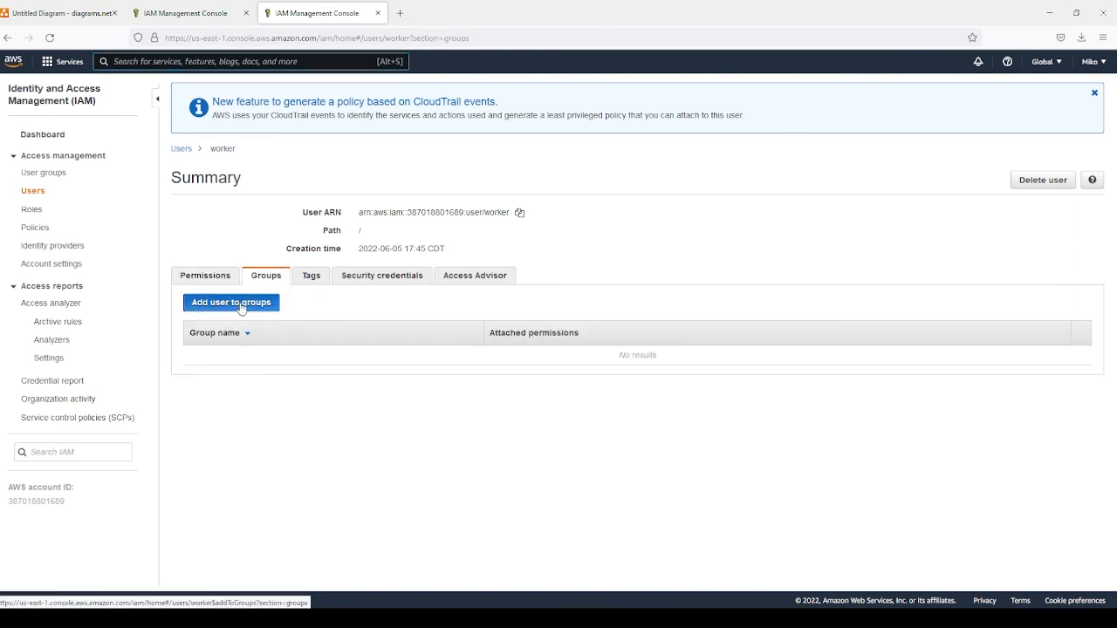
pyautogui.click(241, 304)
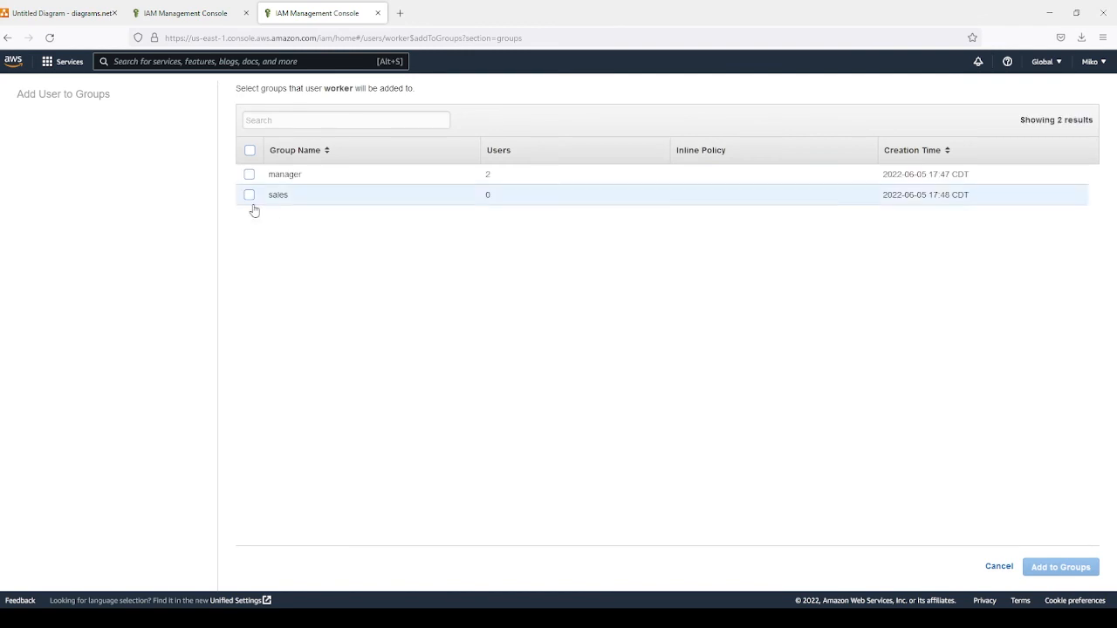
pyautogui.click(249, 195)
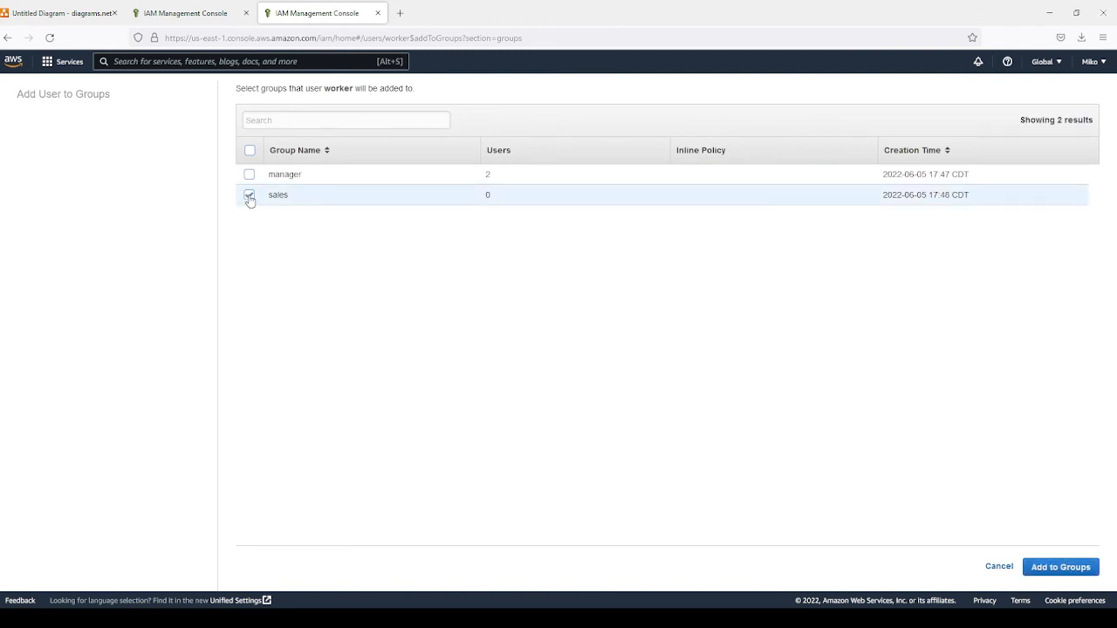
pyautogui.click(1080, 569)
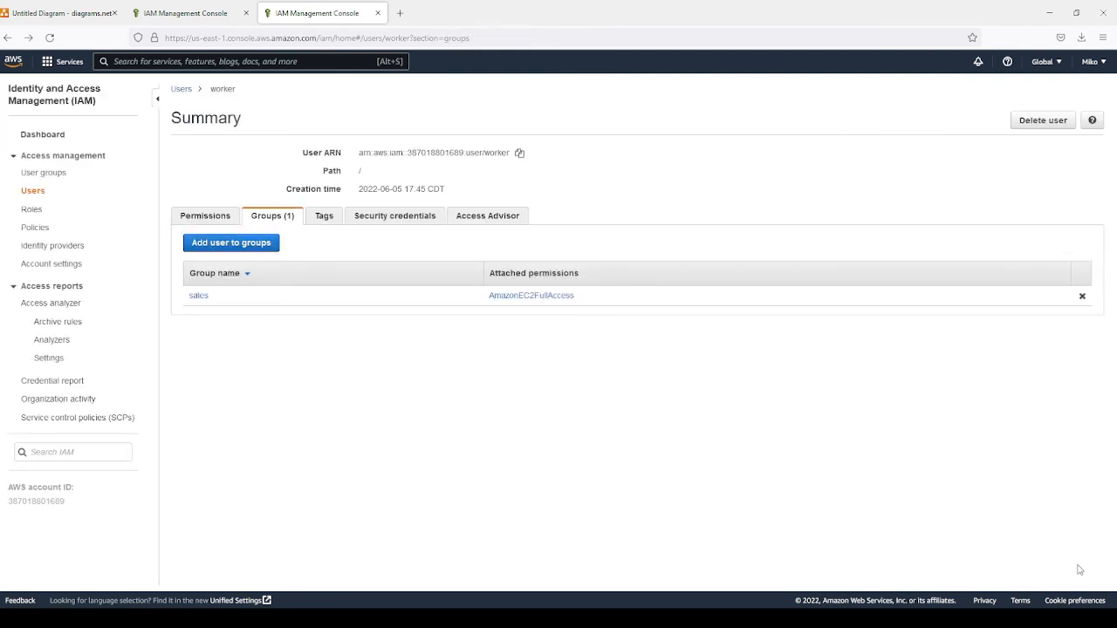